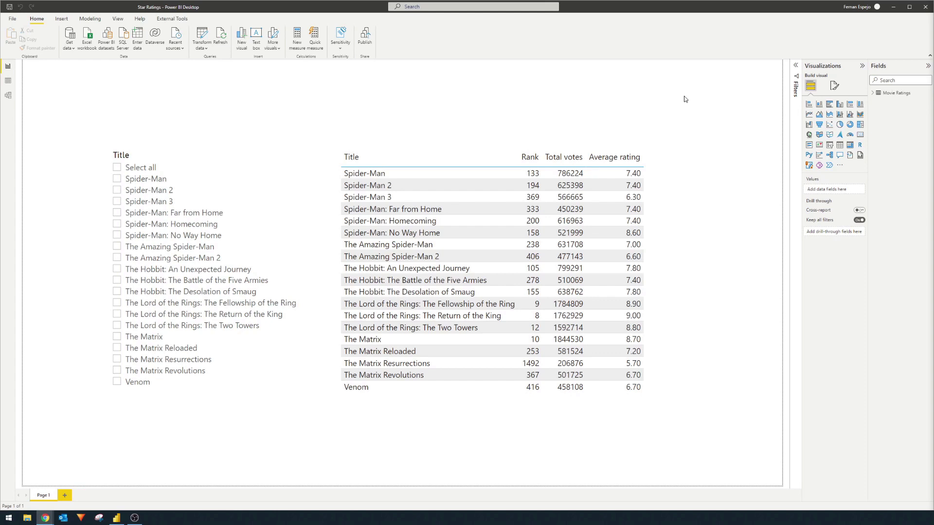
Expand the Movie Ratings table in the Fields pane to list its fields, Average rating through Year.
{"action": "left_click", "coordinate": [872, 94]}
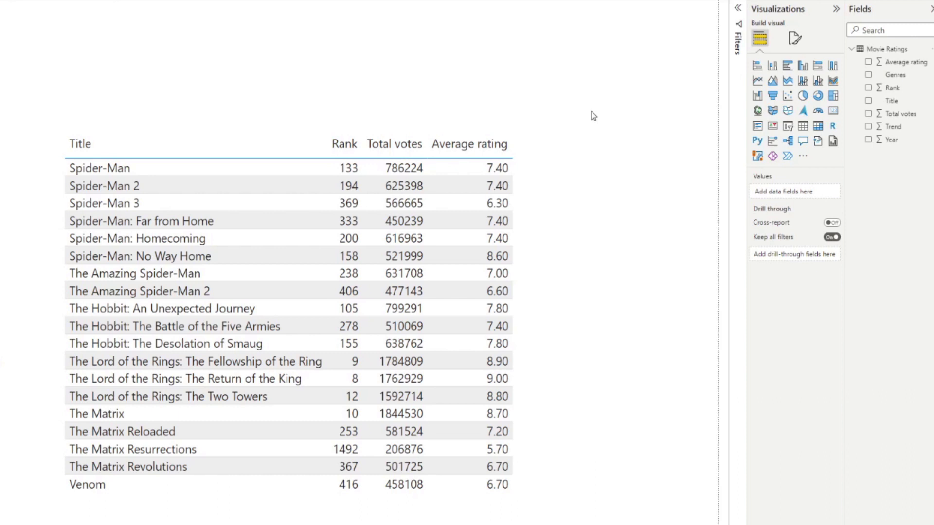
Create a Movie Ratings measure named '_Ratings =', start a new formula line, and bring up the emoji picker.
{"action": "right_click", "coordinate": [876, 49]}
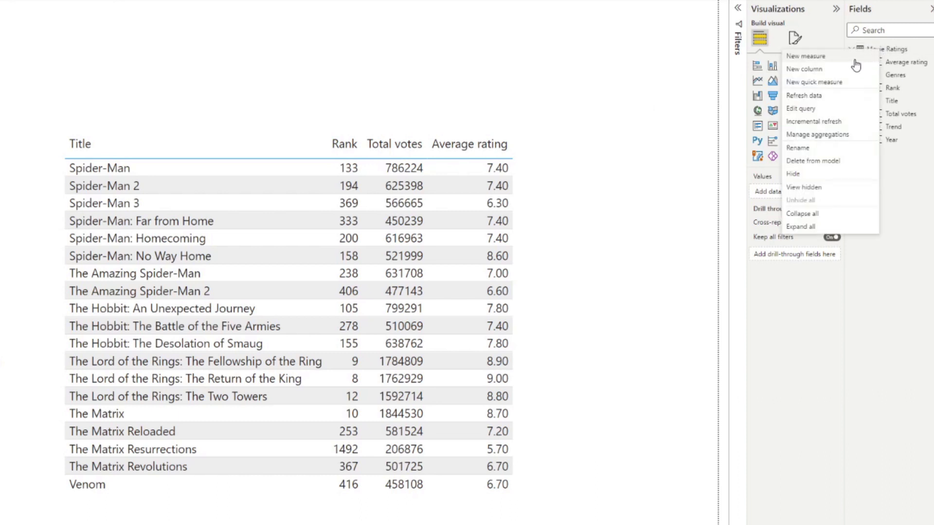
{"action": "left_click", "coordinate": [854, 64]}
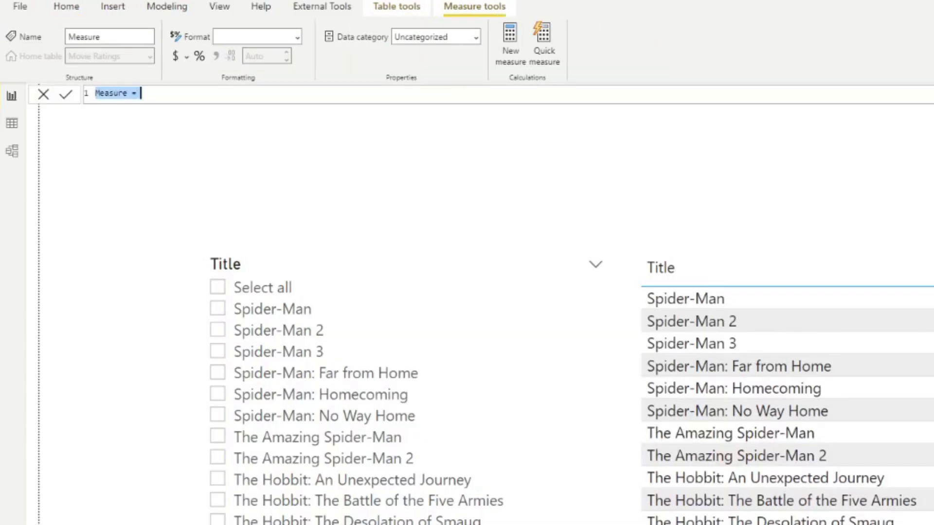
{"action": "type", "text": "_Base M"}
{"action": "key", "text": "BackSpace"}
{"action": "key", "text": "BackSpace"}
{"action": "key", "text": "BackSpace"}
{"action": "key", "text": "BackSpace"}
{"action": "key", "text": "BackSpace"}
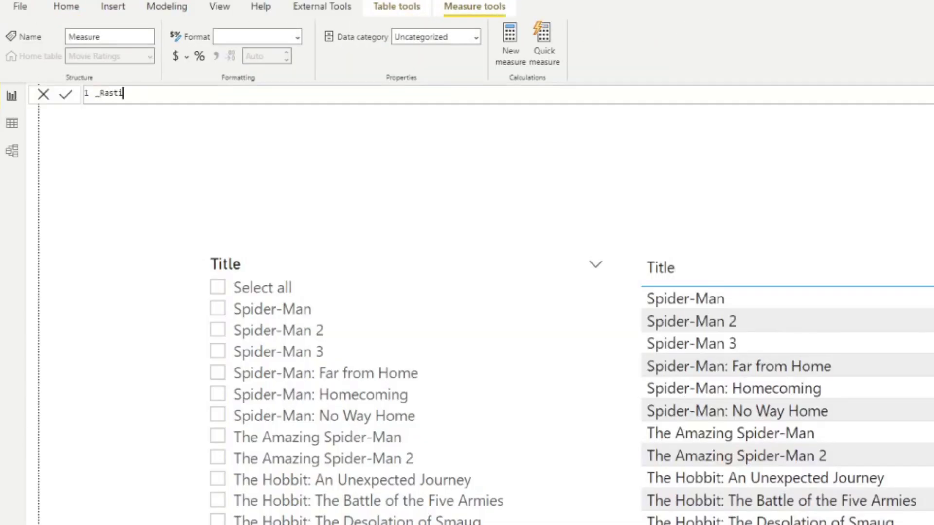
{"action": "key", "text": "BackSpace"}
{"action": "type", "text": "Rati"}
{"action": "key", "text": "BackSpace"}
{"action": "key", "text": "BackSpace"}
{"action": "key", "text": "BackSpace"}
{"action": "type", "text": "atings ="}
{"action": "key", "text": "Return"}
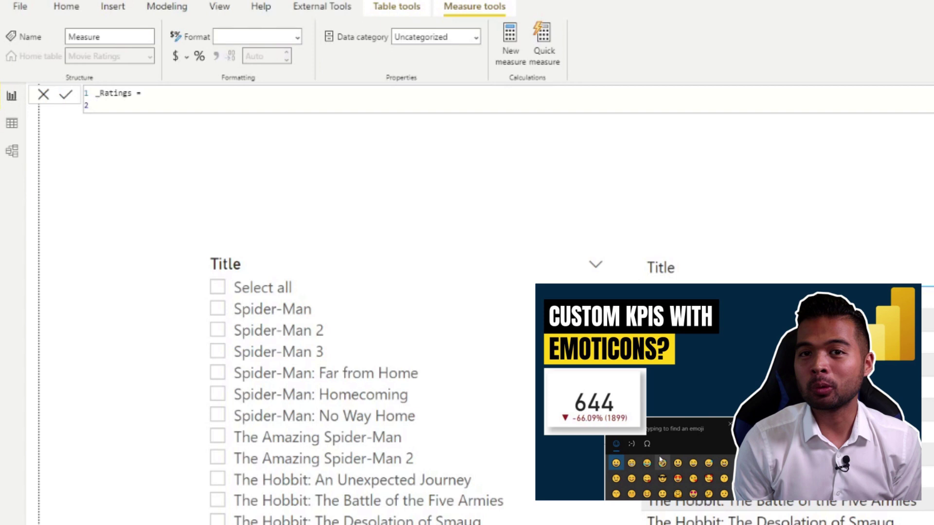
{"action": "key", "text": "super+period"}
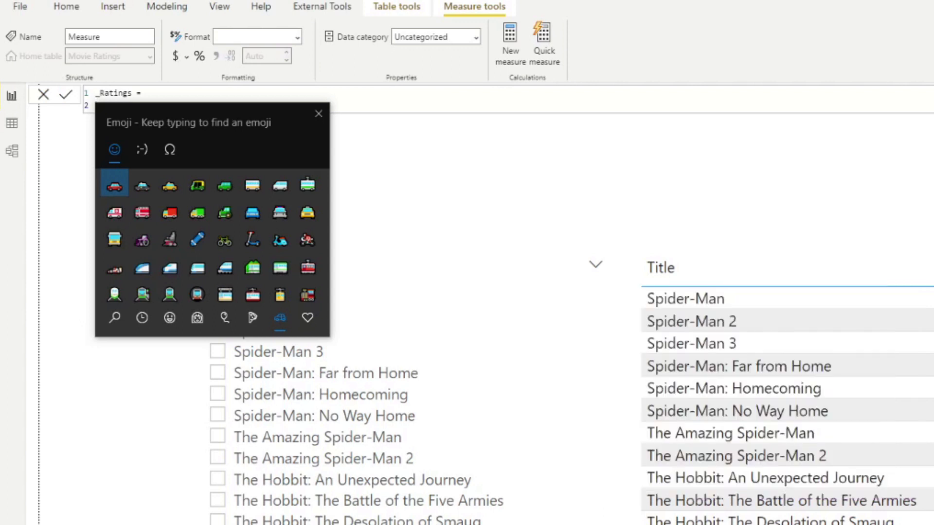
Insert the star emoji from the picker into the formula, wrapped in quotation marks.
{"action": "type", "text": "star"}
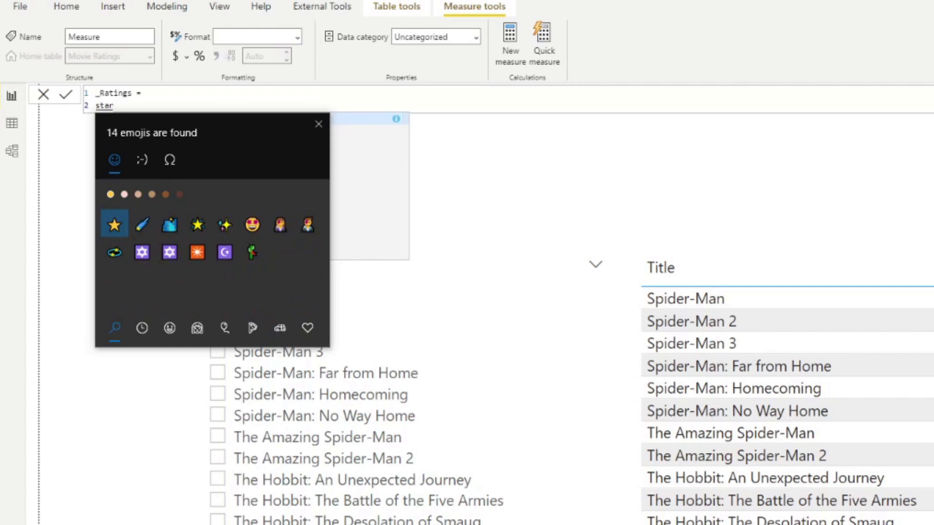
{"action": "left_click", "coordinate": [118, 233]}
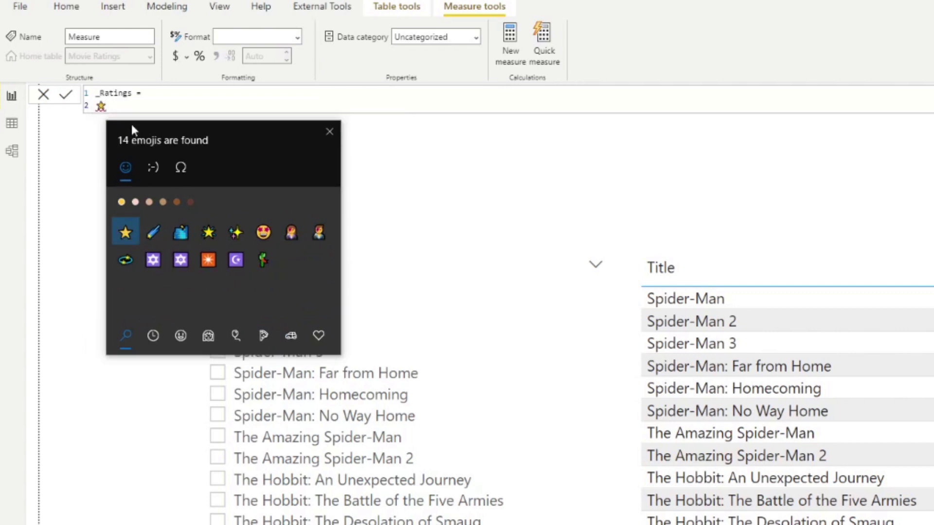
{"action": "left_click", "coordinate": [139, 104]}
{"action": "type", "text": "\""}
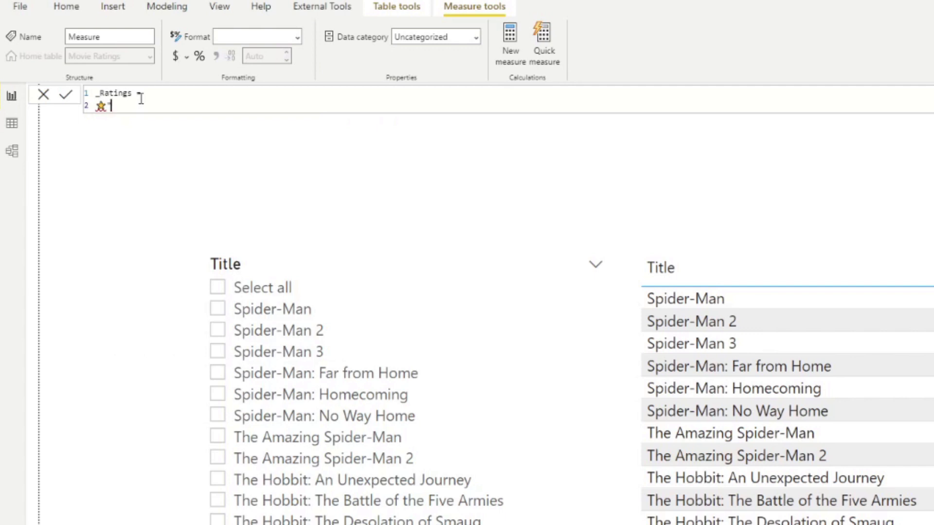
{"action": "key", "text": "Home"}
{"action": "type", "text": "\""}
Commit the _Ratings measure and add it as a column to the movie table visual.
{"action": "key", "text": "Return"}
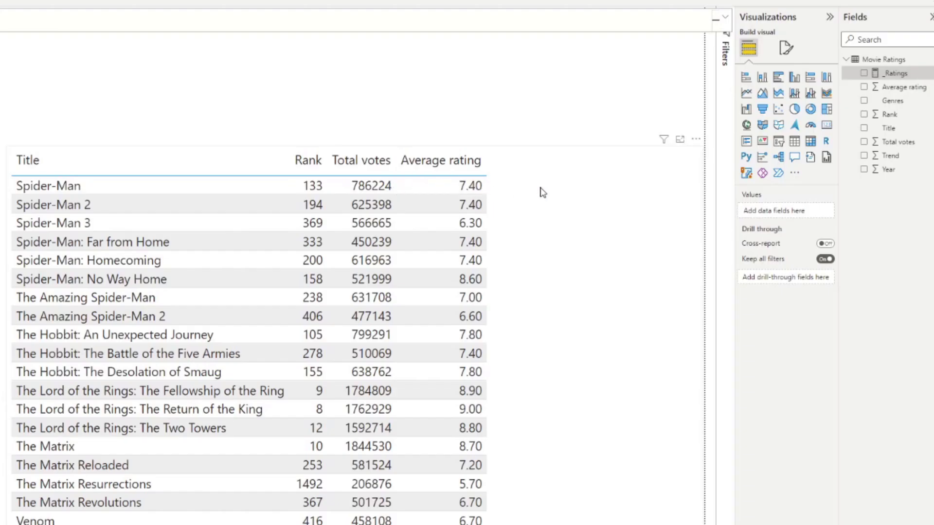
{"action": "left_click", "coordinate": [543, 193]}
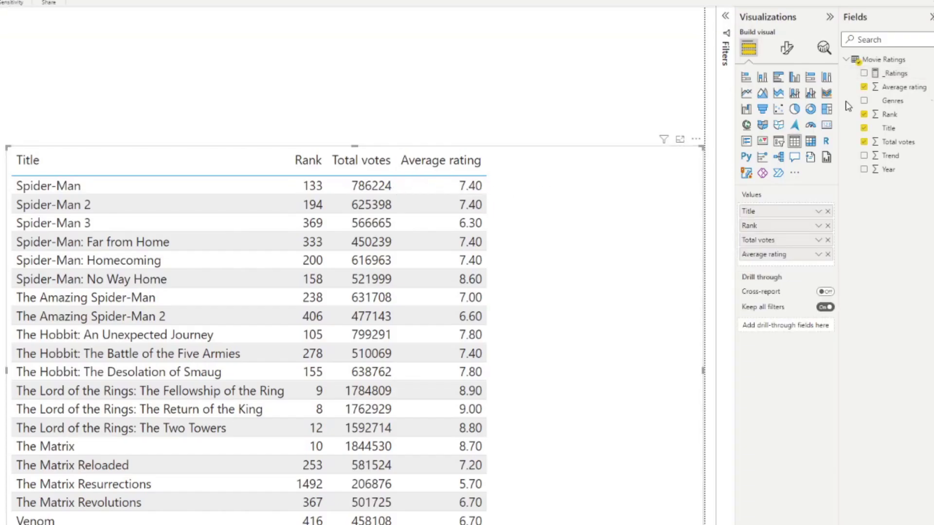
{"action": "left_click_drag", "start_coordinate": [897, 73], "coordinate": [615, 281]}
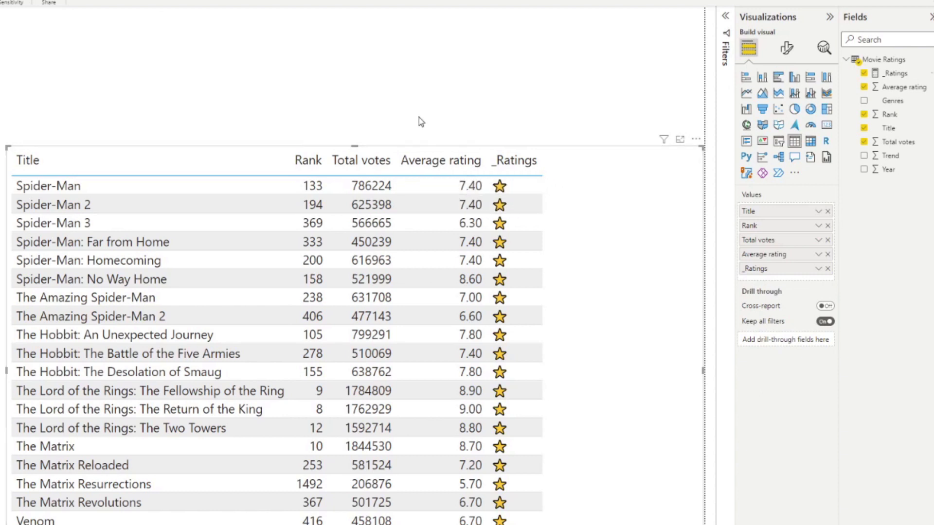
Replace the star emoji in the _Ratings formula with UNICHAR(11088).
{"action": "left_click", "coordinate": [895, 73]}
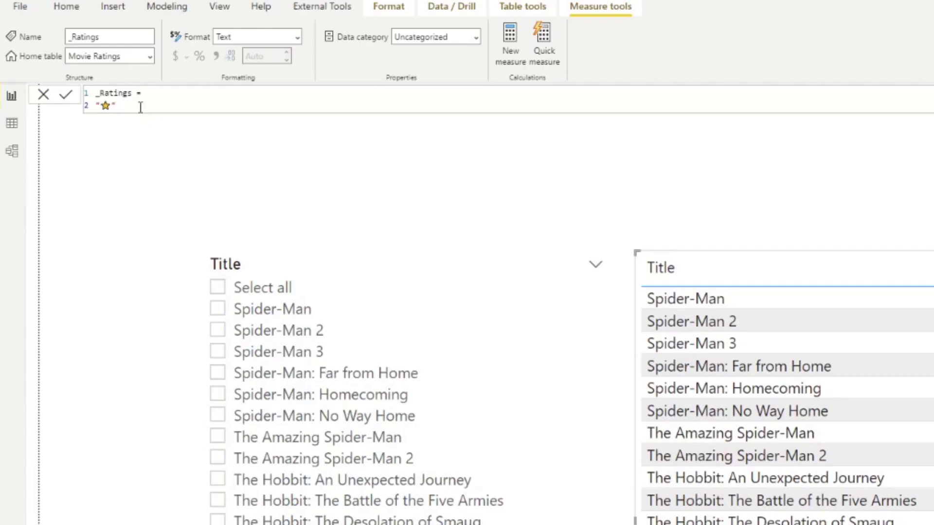
{"action": "key", "text": "BackSpace"}
{"action": "key", "text": "BackSpace"}
{"action": "key", "text": "BackSpace"}
{"action": "type", "text": "UNIC"}
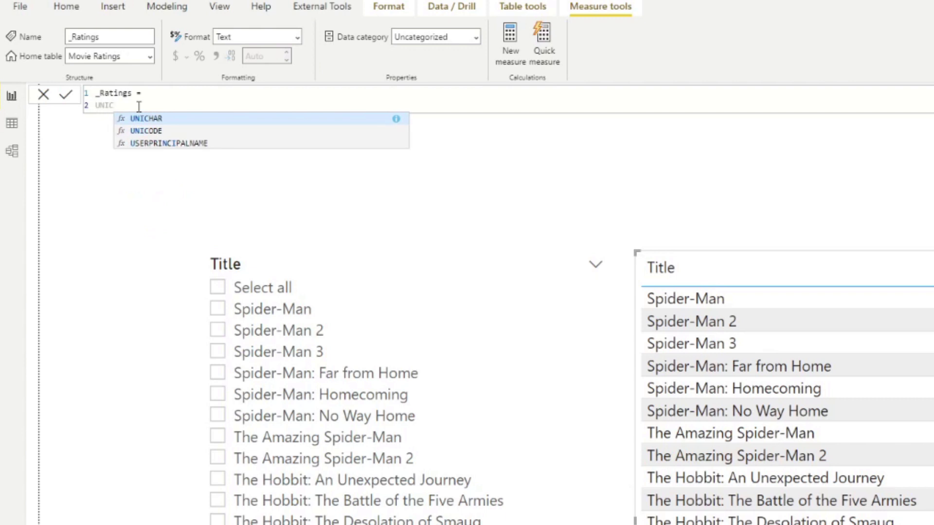
{"action": "key", "text": "Tab"}
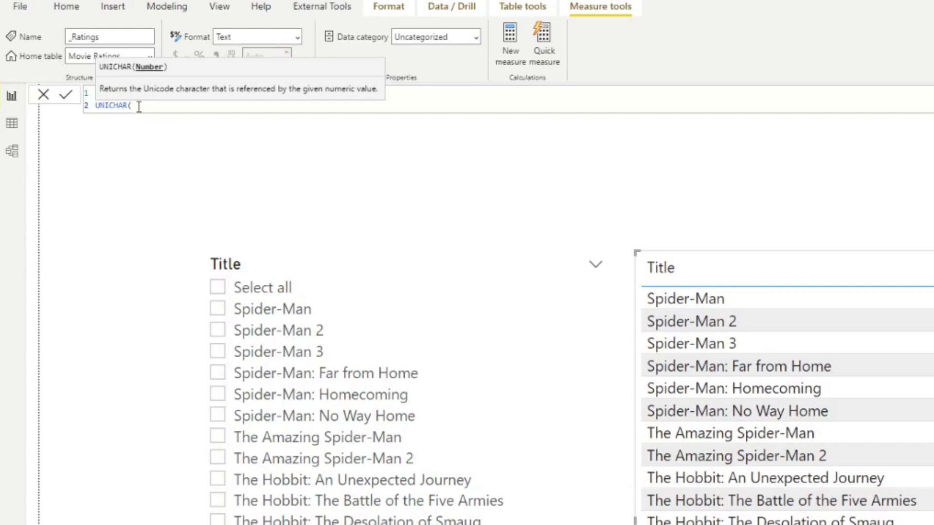
{"action": "type", "text": "11088)"}
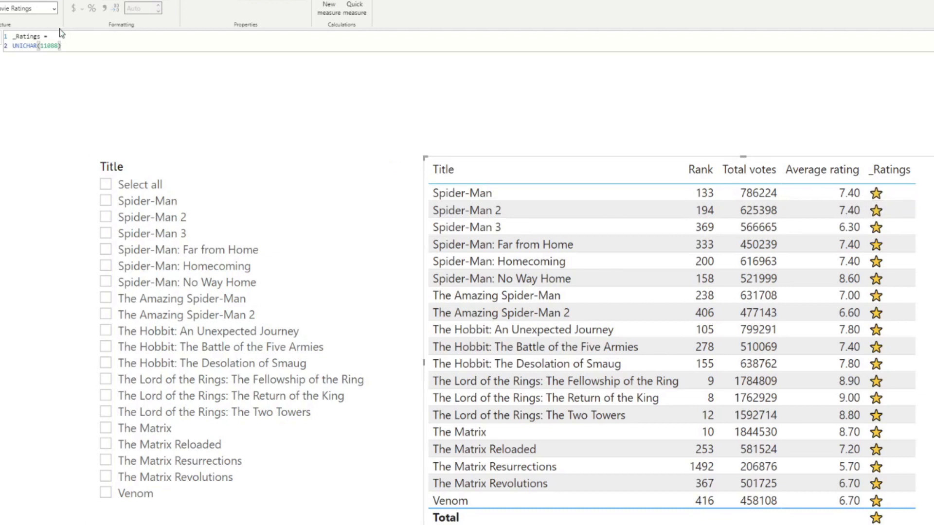
Change the character code to 9734 for a hollow outline star and commit.
{"action": "double_click", "coordinate": [49, 46]}
{"action": "type", "text": "9734"}
{"action": "key", "text": "Return"}
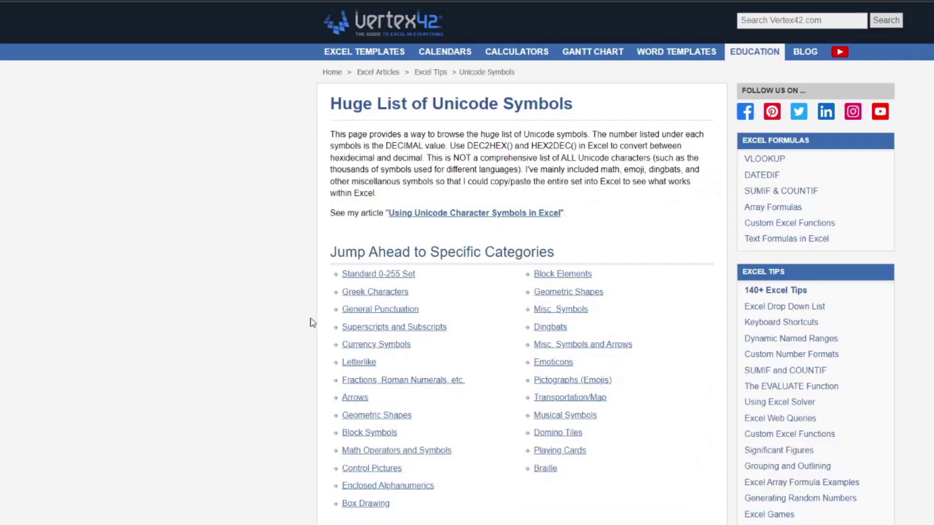
Scroll the Vertex42 Unicode chart down to the Supplemental Arrows (U+1F800) table.
{"action": "scroll", "coordinate": [311, 322], "scroll_direction": "down", "scroll_amount": 9}
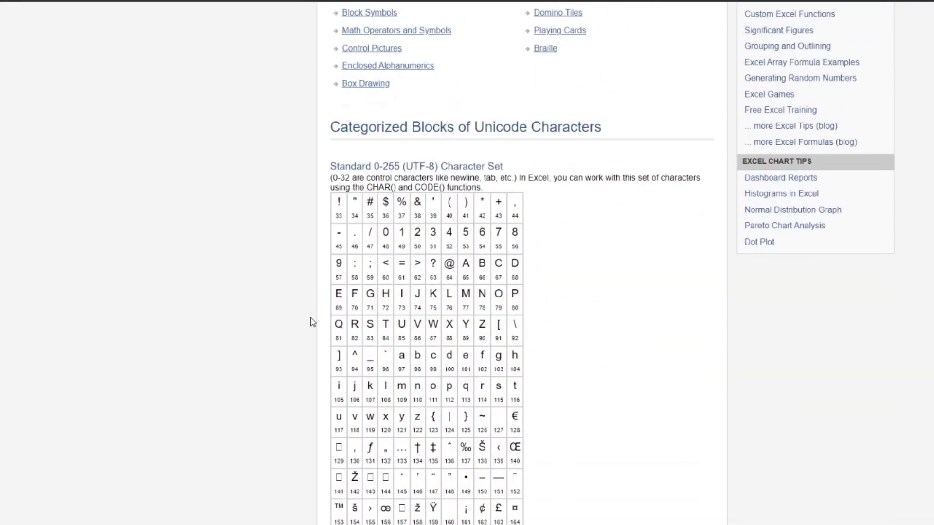
{"action": "scroll", "coordinate": [311, 322], "scroll_direction": "down", "scroll_amount": 3}
{"action": "scroll", "coordinate": [312, 321], "scroll_direction": "down", "scroll_amount": 12}
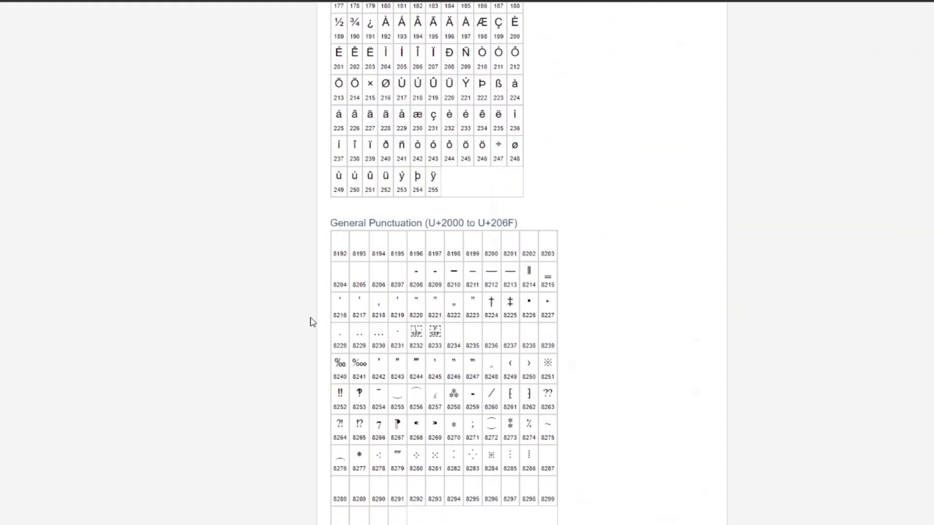
{"action": "scroll", "coordinate": [311, 322], "scroll_direction": "down", "scroll_amount": 13}
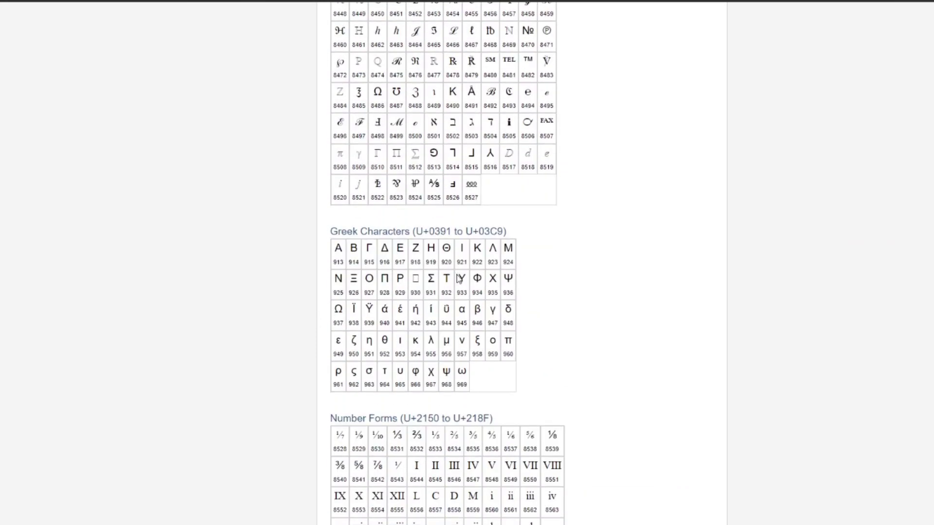
{"action": "scroll", "coordinate": [555, 318], "scroll_direction": "down", "scroll_amount": 9}
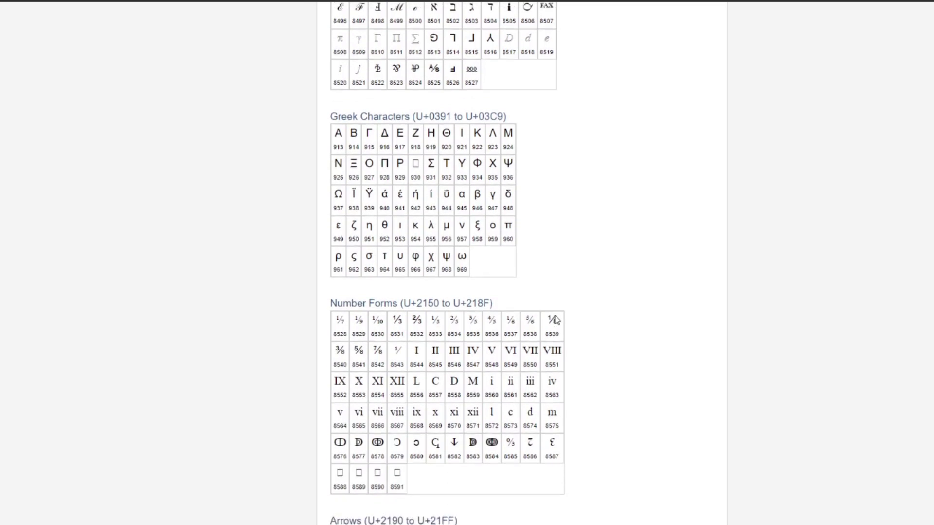
{"action": "scroll", "coordinate": [557, 319], "scroll_direction": "down", "scroll_amount": 9}
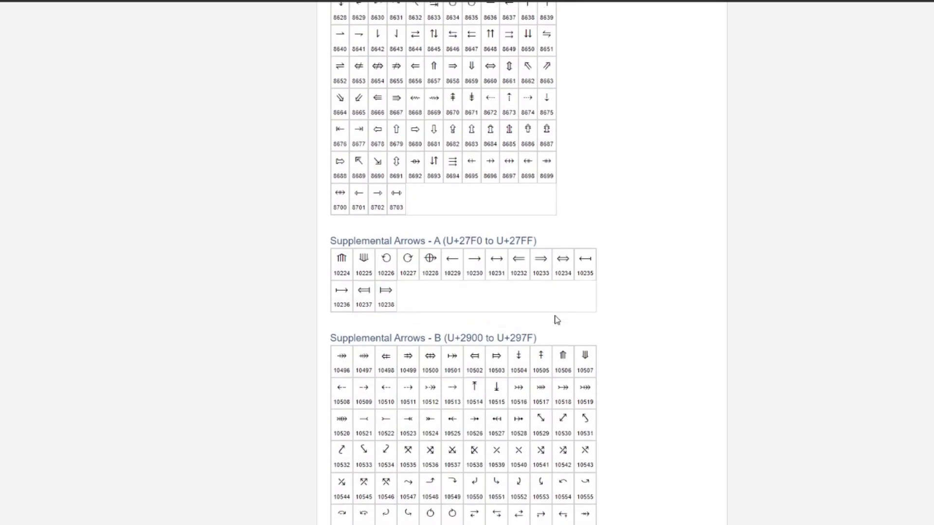
{"action": "scroll", "coordinate": [557, 319], "scroll_direction": "down", "scroll_amount": 4}
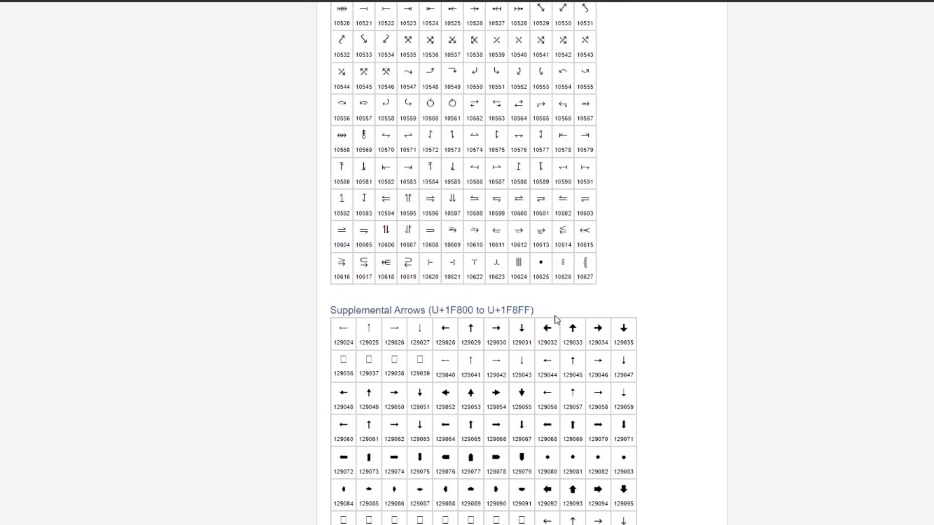
{"action": "scroll", "coordinate": [557, 320], "scroll_direction": "down", "scroll_amount": 2}
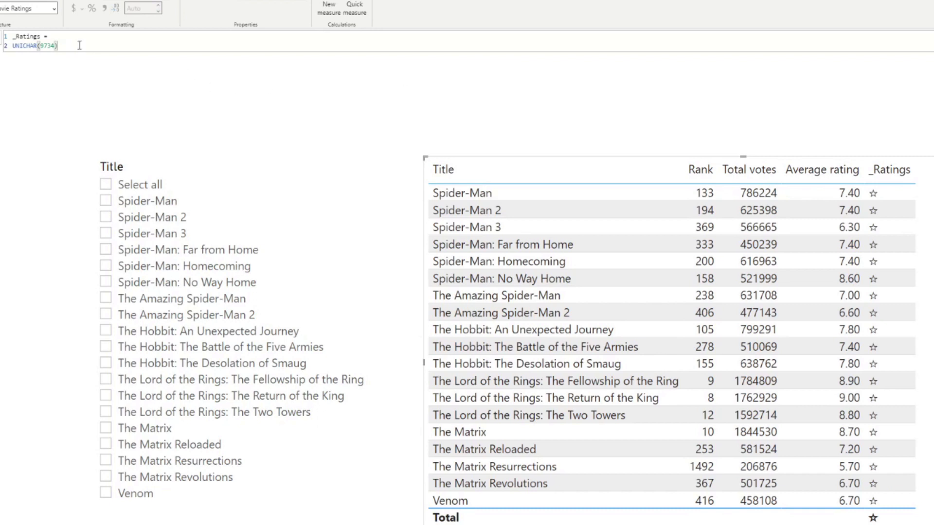
Switch the _Ratings character code from 9734 to the filled star 11088.
{"action": "left_click_drag", "start_coordinate": [58, 45], "coordinate": [10, 46]}
{"action": "double_click", "coordinate": [46, 45]}
{"action": "type", "text": "11088"}
{"action": "key", "text": "Return"}
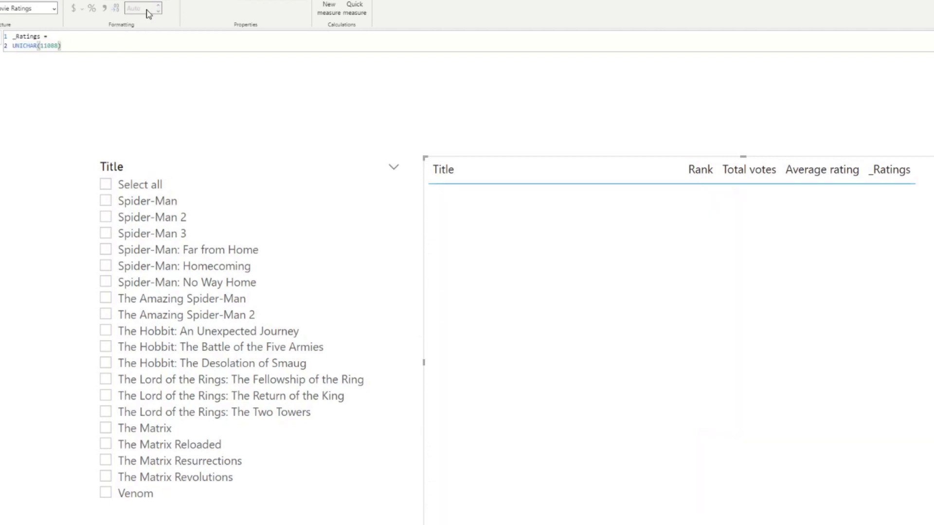
Wrap the expression as REPT(UNICHAR(11088), 3) so each row shows three stars.
{"action": "left_click", "coordinate": [14, 45]}
{"action": "type", "text": "REPT"}
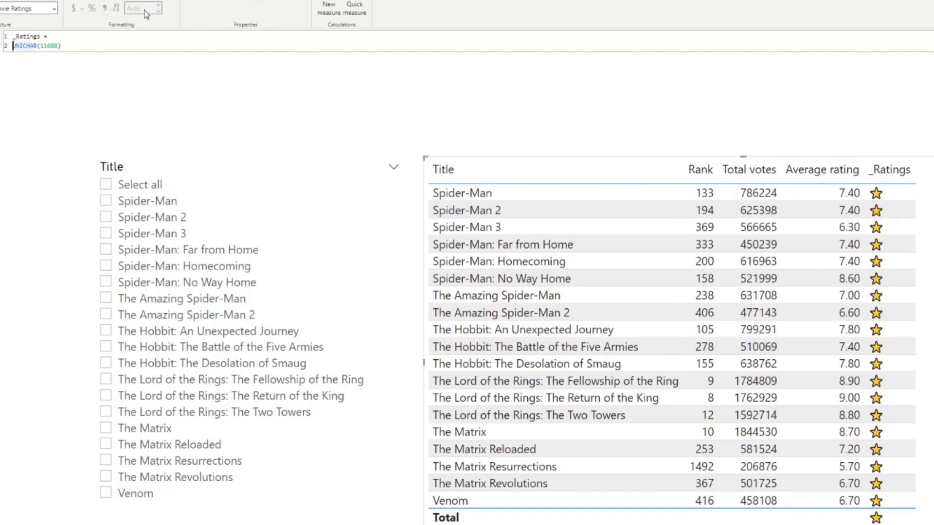
{"action": "type", "text": "("}
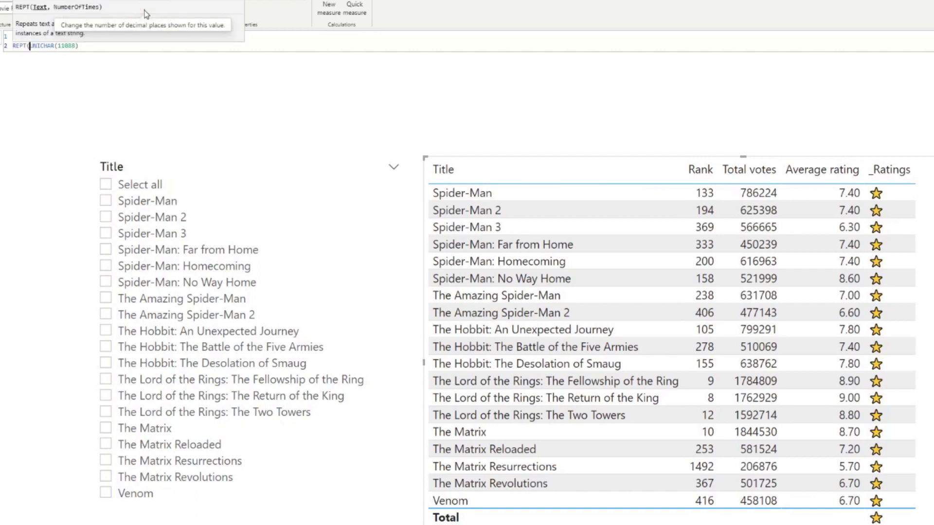
{"action": "left_click", "coordinate": [98, 48]}
{"action": "type", "text": ", 3"}
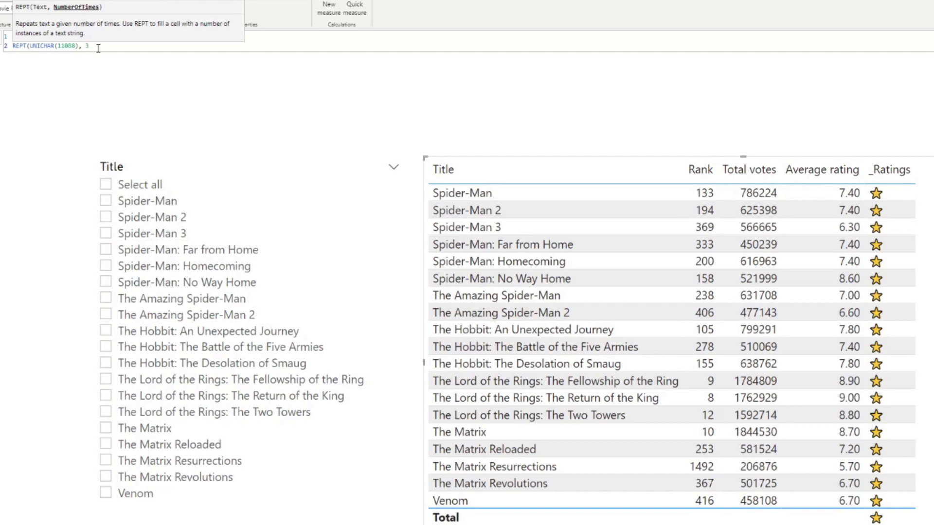
{"action": "type", "text": ")"}
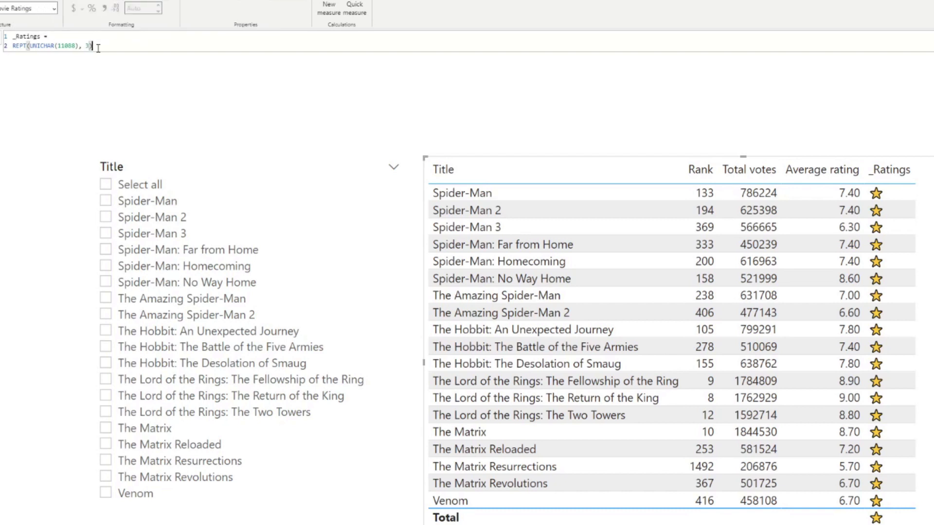
{"action": "key", "text": "Return"}
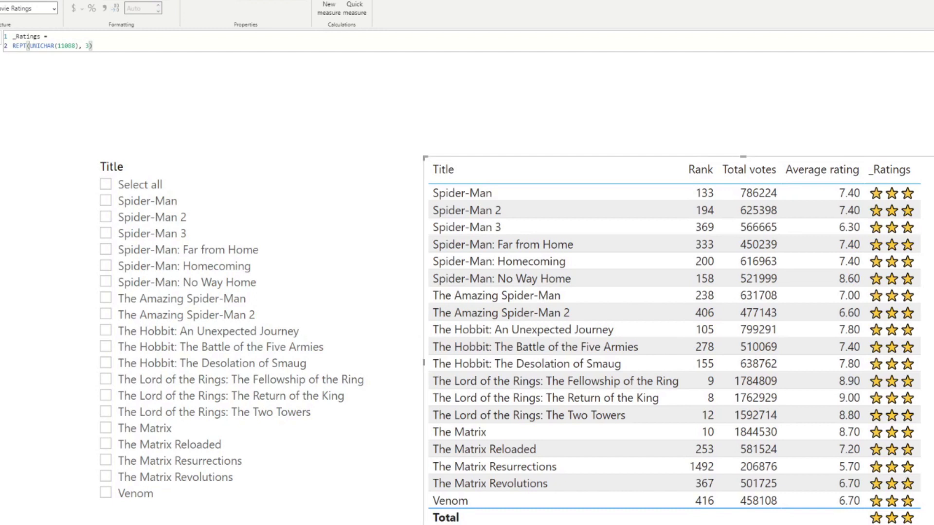
Replace the star formula with AVERAGE('Movie Ratings'[Average rating]).
{"action": "key", "text": "shift+Home"}
{"action": "key", "text": "BackSpace"}
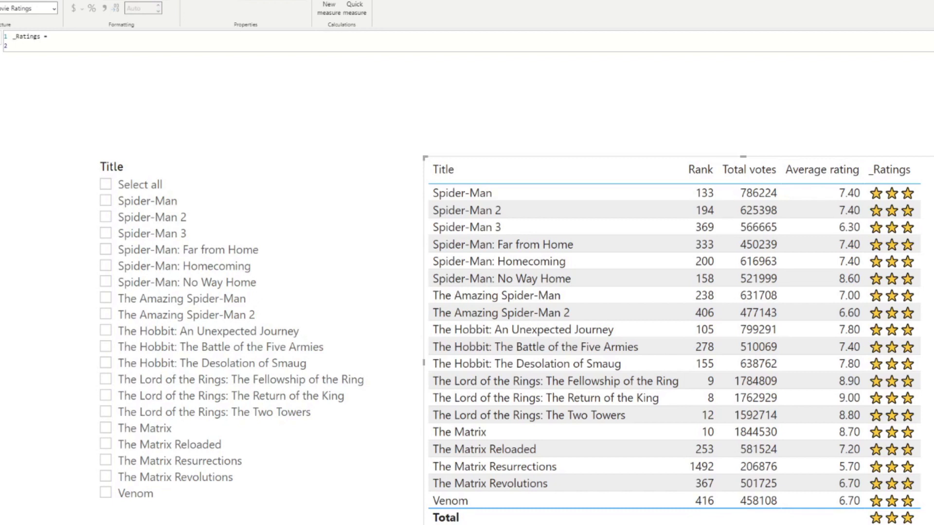
{"action": "type", "text": "AVERAGE("}
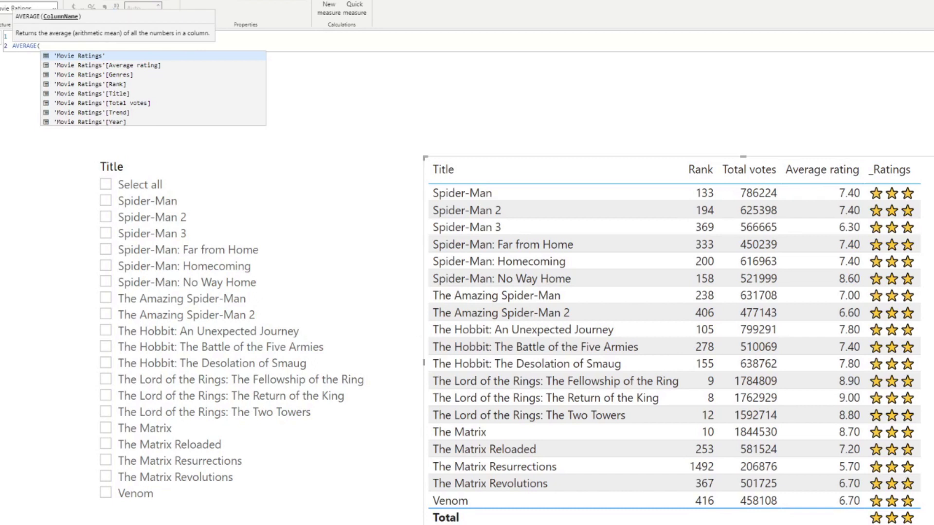
{"action": "type", "text": "av"}
{"action": "key", "text": "Tab"}
Commit the AVERAGE formula, then wrap it in DIVIDE(..., 2) to halve the rating.
{"action": "type", "text": ")"}
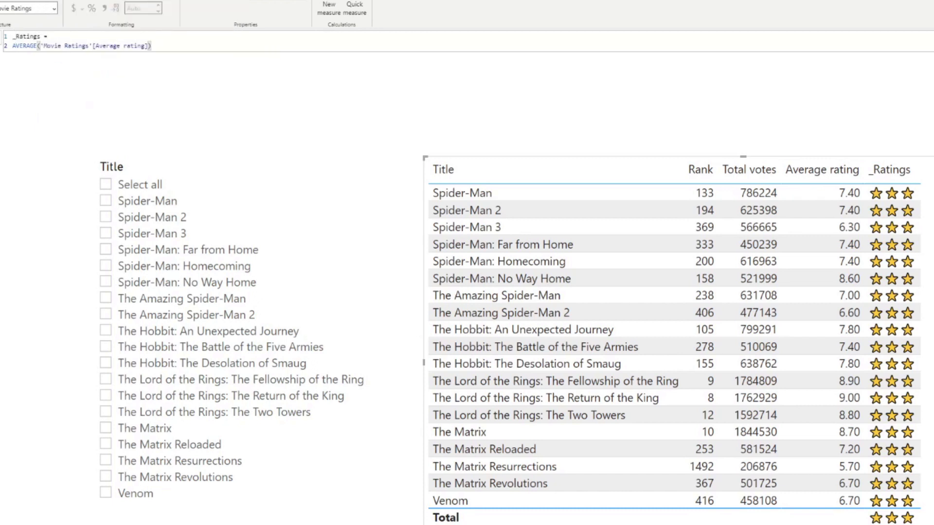
{"action": "key", "text": "Return"}
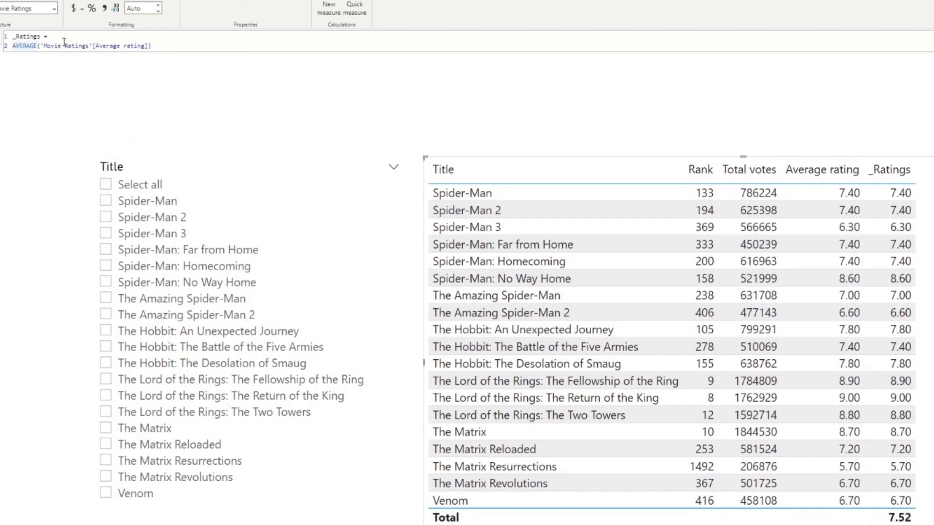
{"action": "key", "text": "Home"}
{"action": "type", "text": "DIC"}
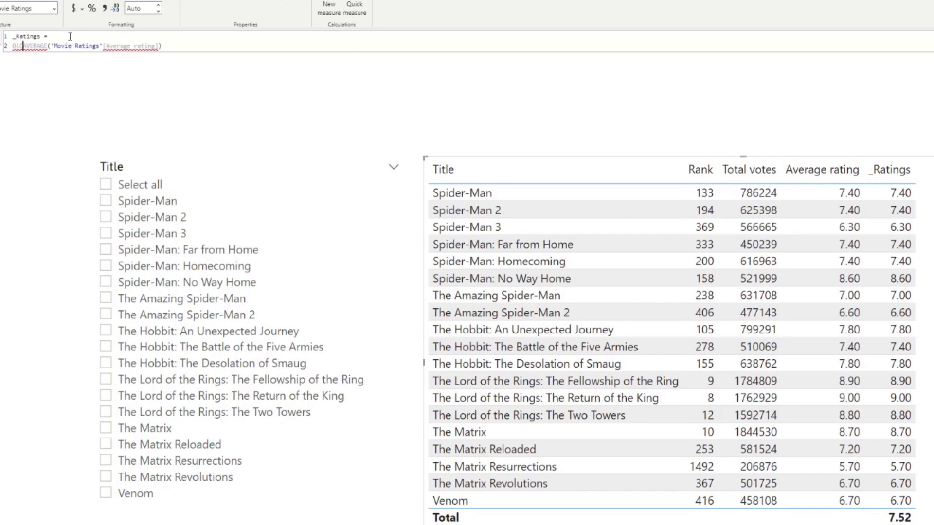
{"action": "key", "text": "BackSpace"}
{"action": "type", "text": "VIDE("}
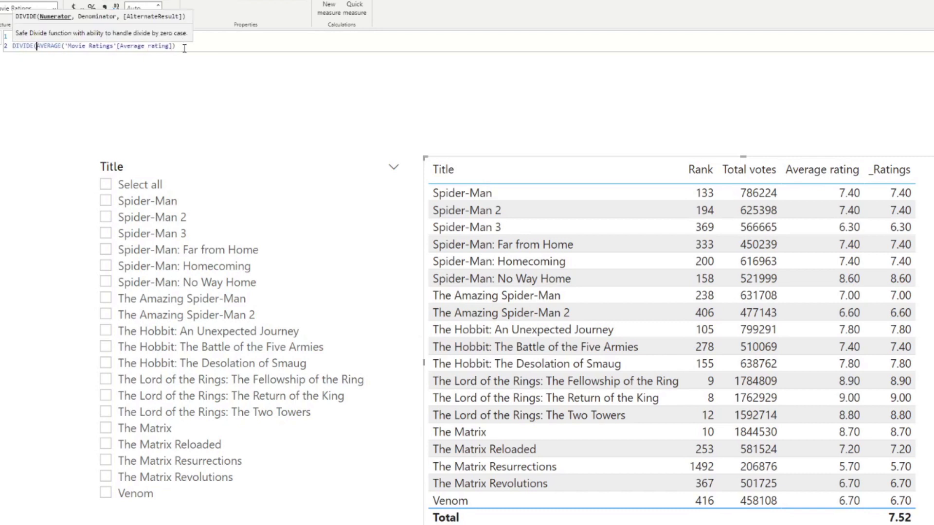
{"action": "type", "text": ", 2)"}
{"action": "key", "text": "Return"}
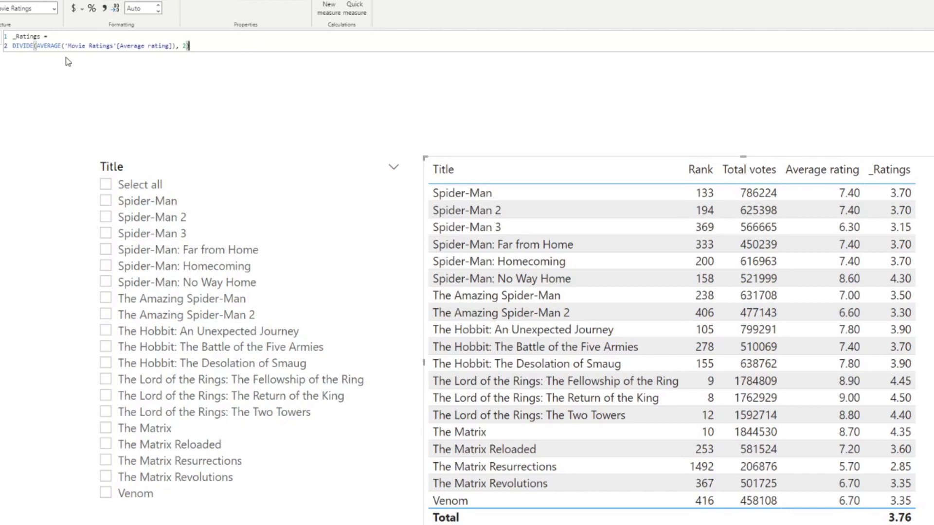
Wrap the halved rating in INT() to round it down to a whole number.
{"action": "double_click", "coordinate": [18, 46]}
{"action": "key", "text": "Home"}
{"action": "type", "text": "INT("}
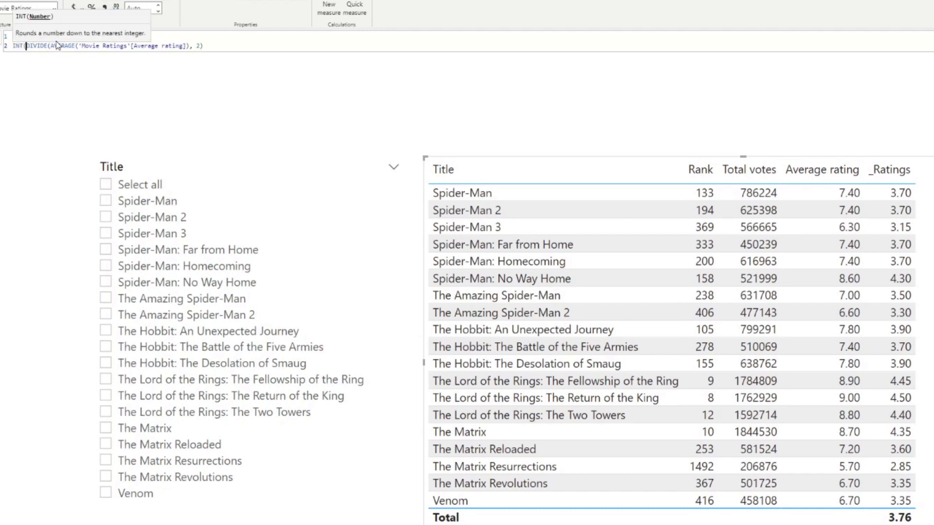
{"action": "left_click", "coordinate": [225, 43]}
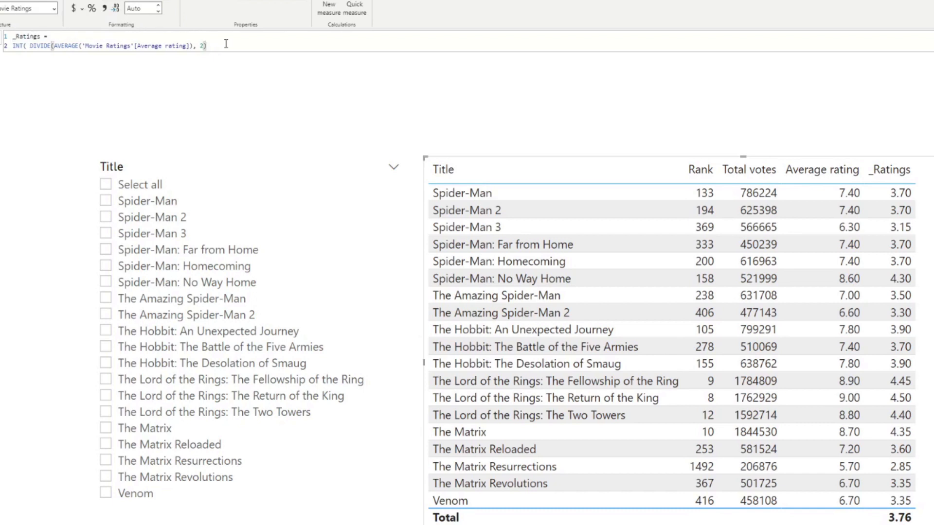
{"action": "type", "text": ")"}
{"action": "key", "text": "Return"}
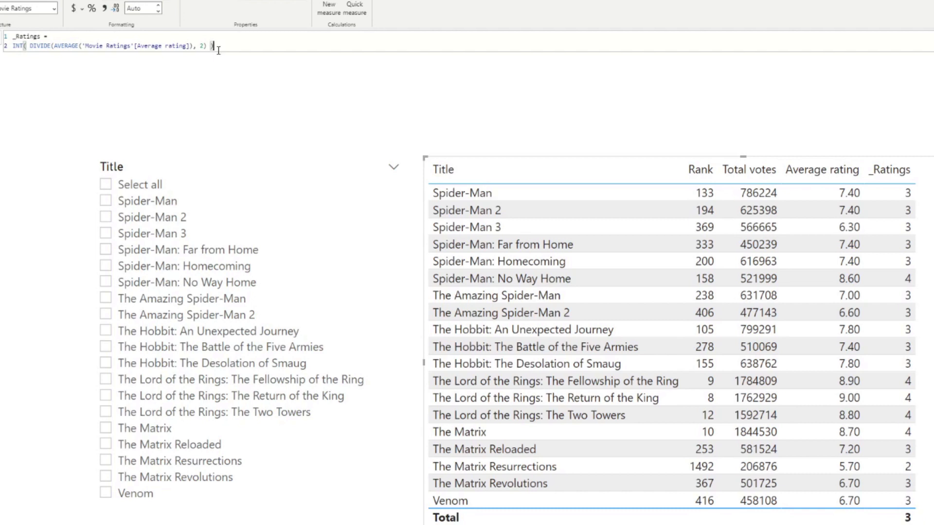
Store the rating calculation in a variable with VAR _star =.
{"action": "key", "text": "Up"}
{"action": "type", "text": "VAL"}
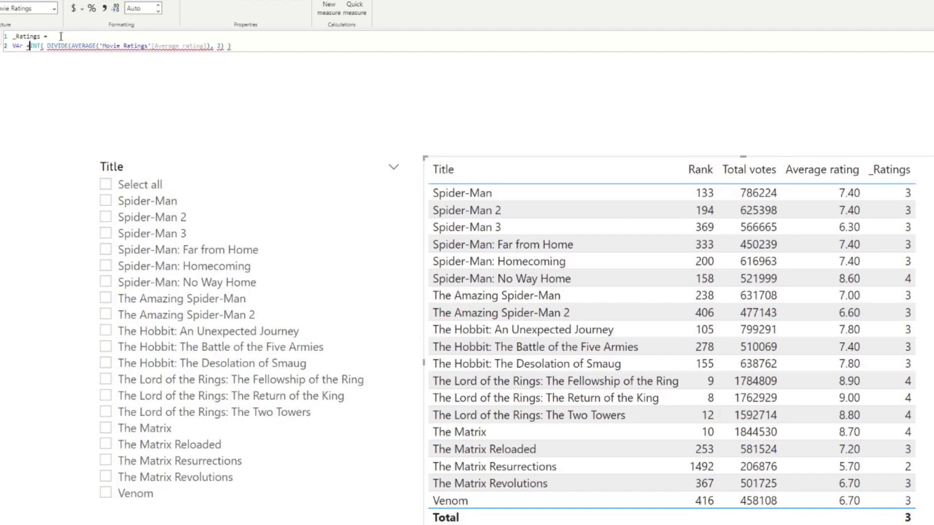
{"action": "key", "text": "BackSpace"}
{"action": "type", "text": "R "}
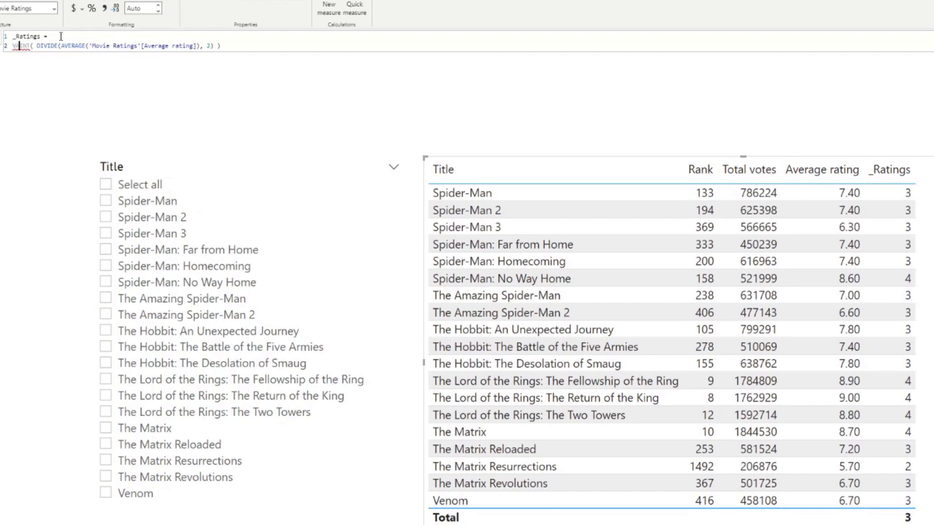
{"action": "type", "text": "_star ="}
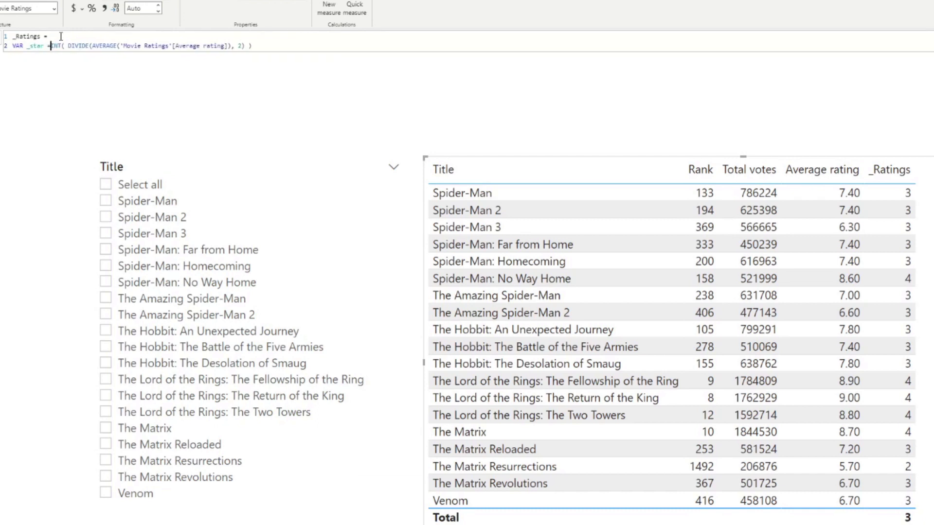
Add RETURN REPT(UNICHAR(11088), _star) so stars repeat _star times.
{"action": "left_click", "coordinate": [272, 48]}
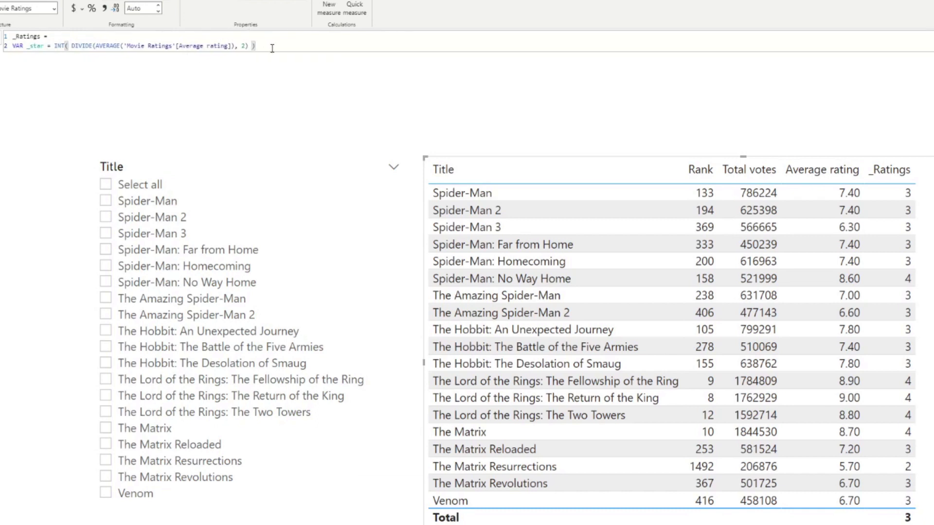
{"action": "key", "text": "shift+Return"}
{"action": "key", "text": "shift+Return"}
{"action": "type", "text": "RETURN"}
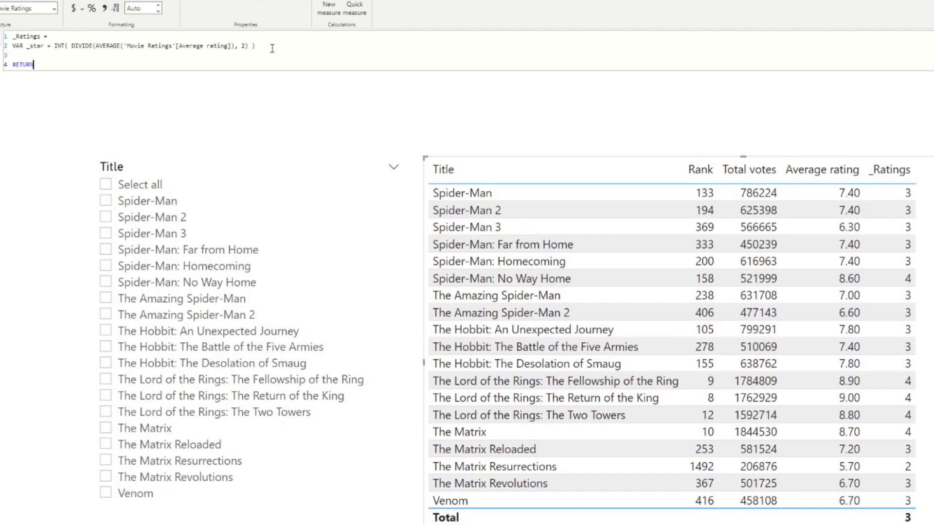
{"action": "key", "text": "shift+Return"}
{"action": "type", "text": "REPT(UNICHAR(11088), 3)"}
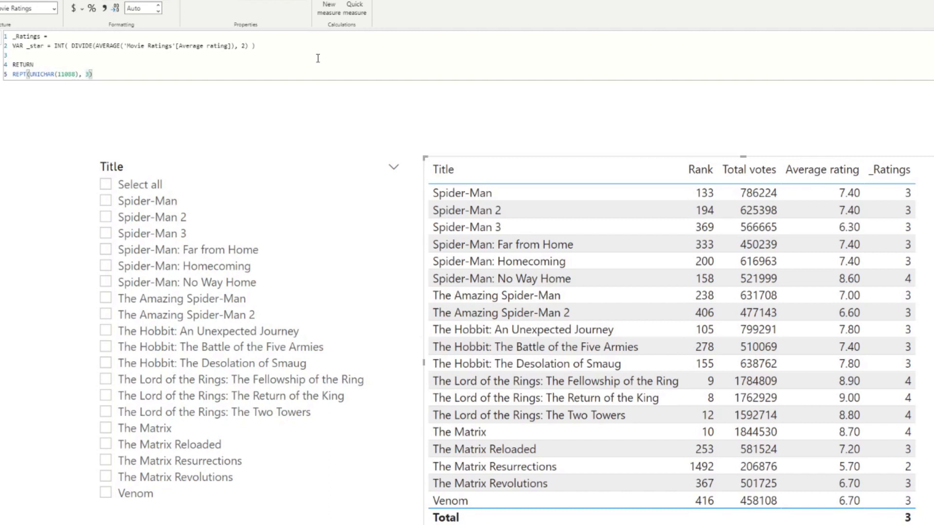
{"action": "key", "text": "BackSpace"}
{"action": "type", "text": "_star"}
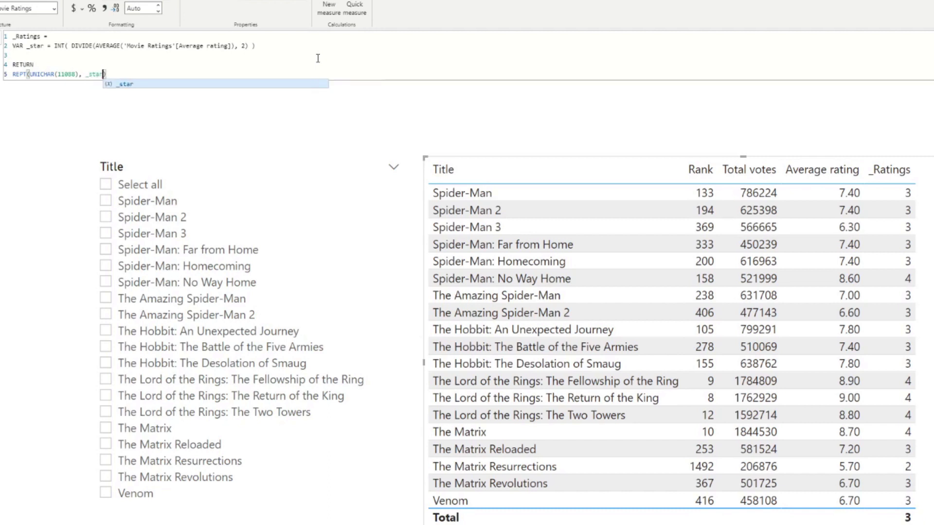
{"action": "key", "text": "Escape"}
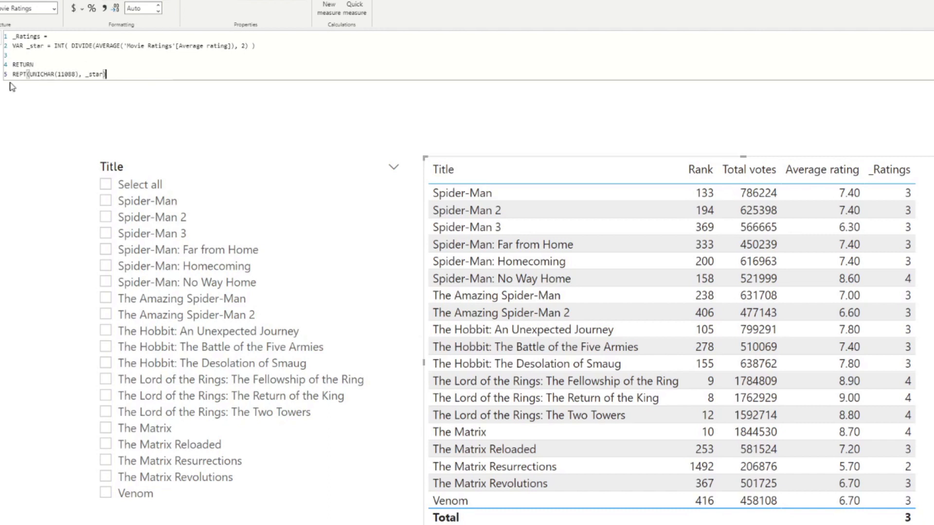
Commit the _Ratings measure so rows show rating-based stars, four for top titles.
{"action": "left_click", "coordinate": [69, 48]}
{"action": "key", "text": "Return"}
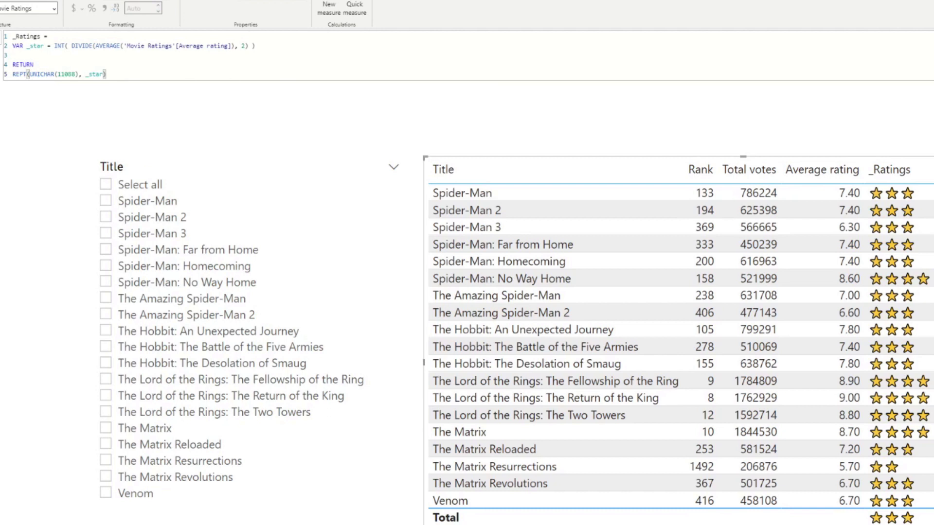
{"action": "left_click", "coordinate": [314, 47]}
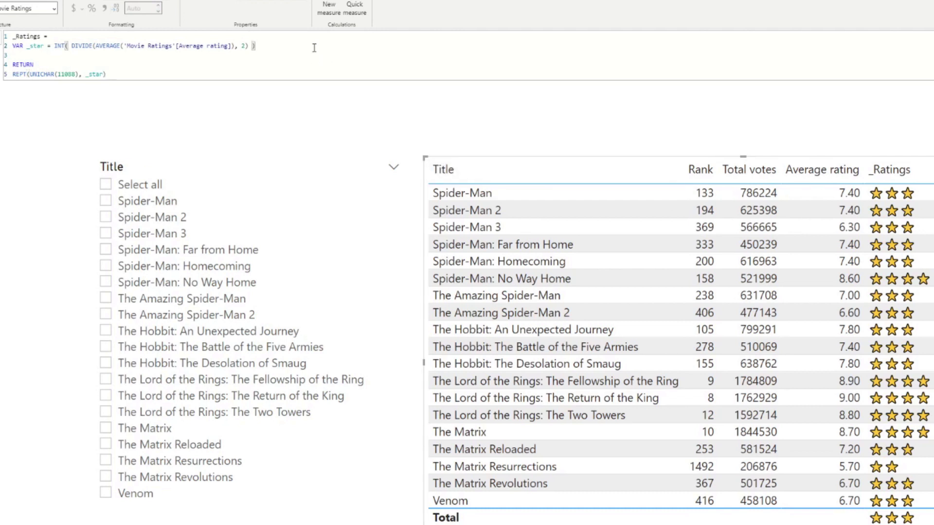
Enter VAR _unstar = 5 - _star on a new line below the _star variable.
{"action": "key", "text": "Return"}
{"action": "type", "text": "VAR "}
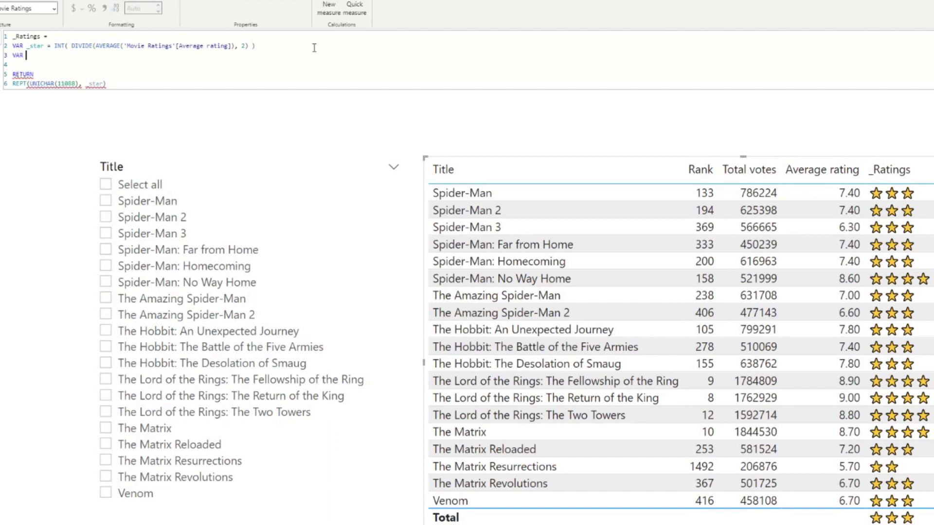
{"action": "type", "text": "_unstar = 5 - _star"}
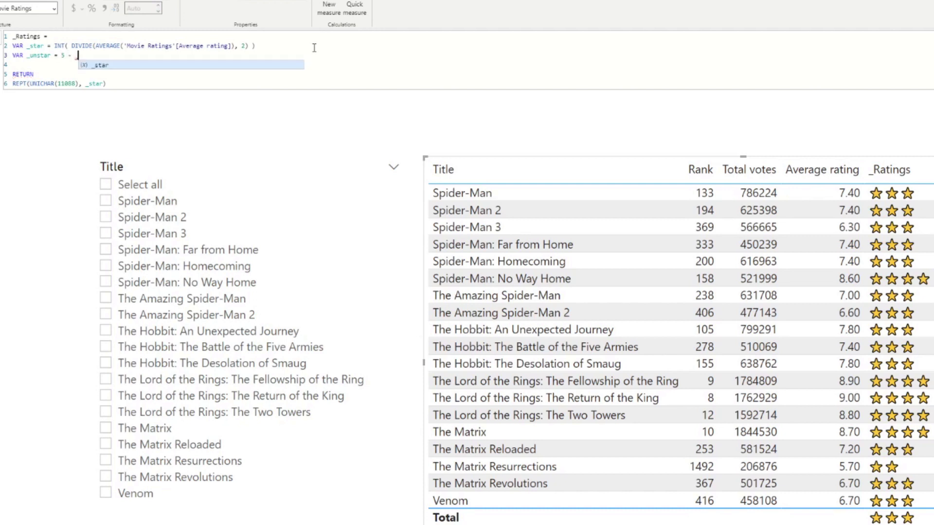
{"action": "left_click", "coordinate": [254, 46]}
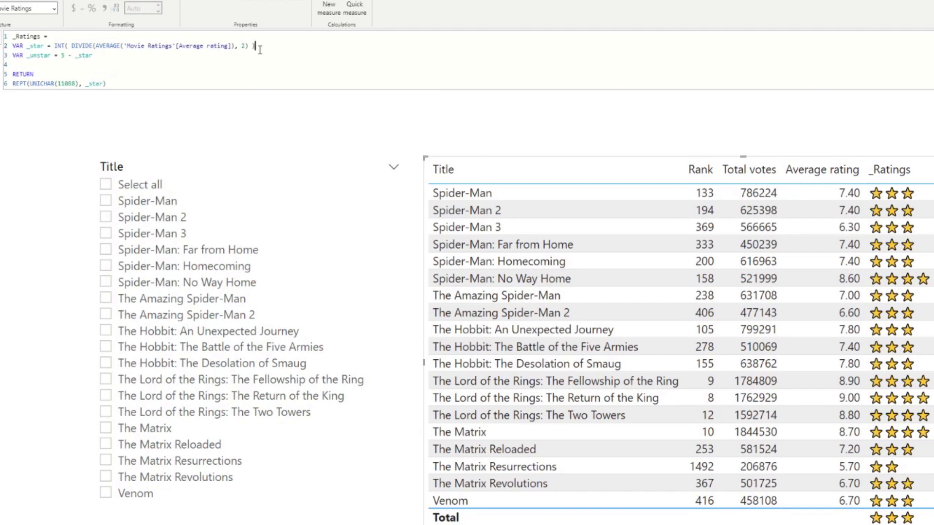
{"action": "left_click", "coordinate": [191, 56]}
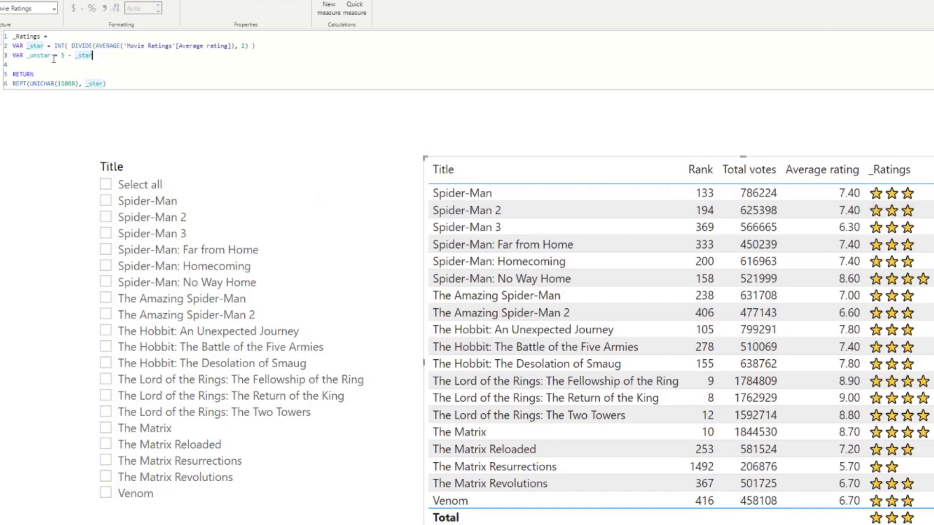
Append & UNICHAR(9734) to the return expression, adding one hollow star per rating.
{"action": "left_click", "coordinate": [120, 87]}
{"action": "type", "text": "& UNICHAR("}
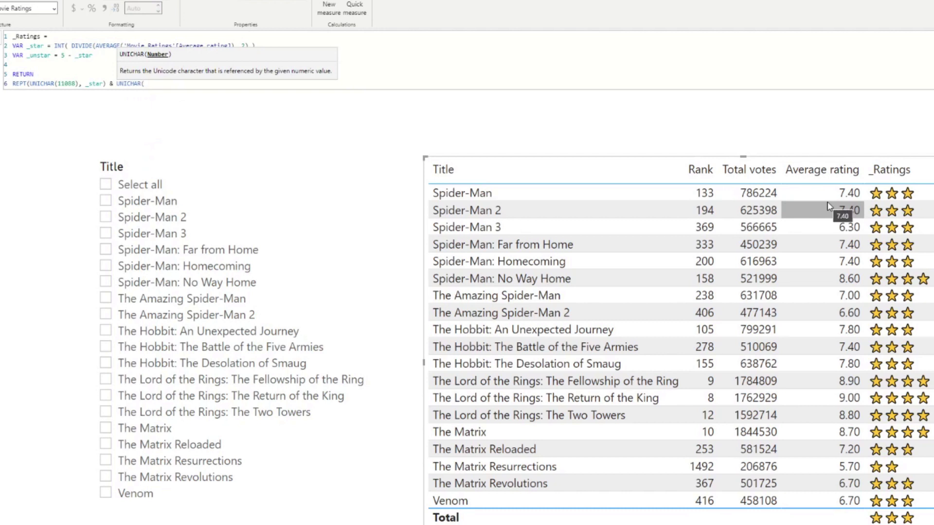
{"action": "type", "text": "9734)"}
{"action": "key", "text": "Return"}
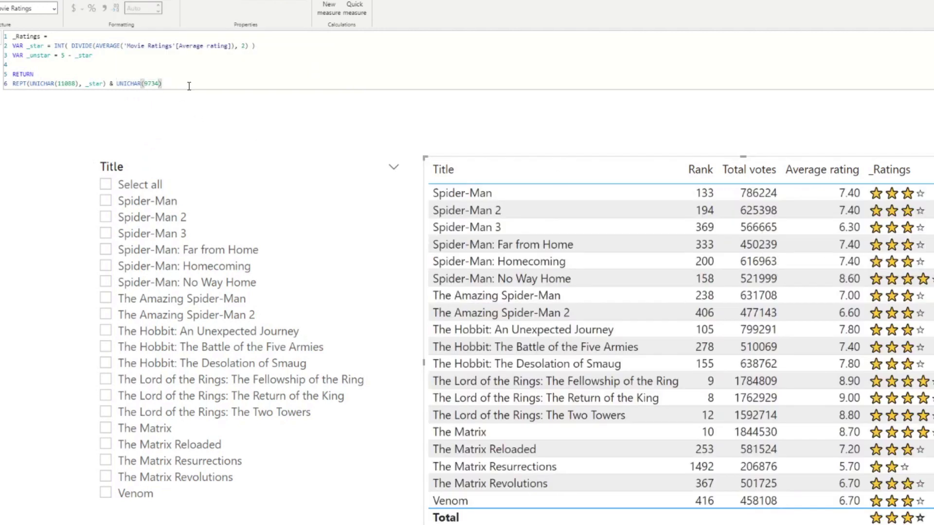
Wrap the hollow star as REPT(UNICHAR(9734), _unstar) so it repeats _unstar times.
{"action": "triple_click", "coordinate": [167, 80]}
{"action": "left_click_drag", "start_coordinate": [183, 83], "coordinate": [117, 84]}
{"action": "key", "text": "ctrl+c"}
{"action": "type", "text": "REPT("}
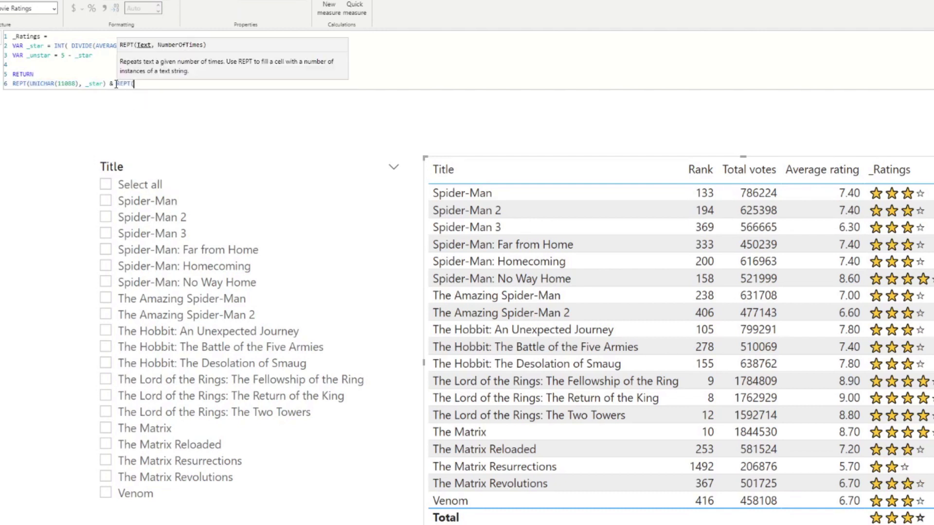
{"action": "key", "text": "ctrl+v"}
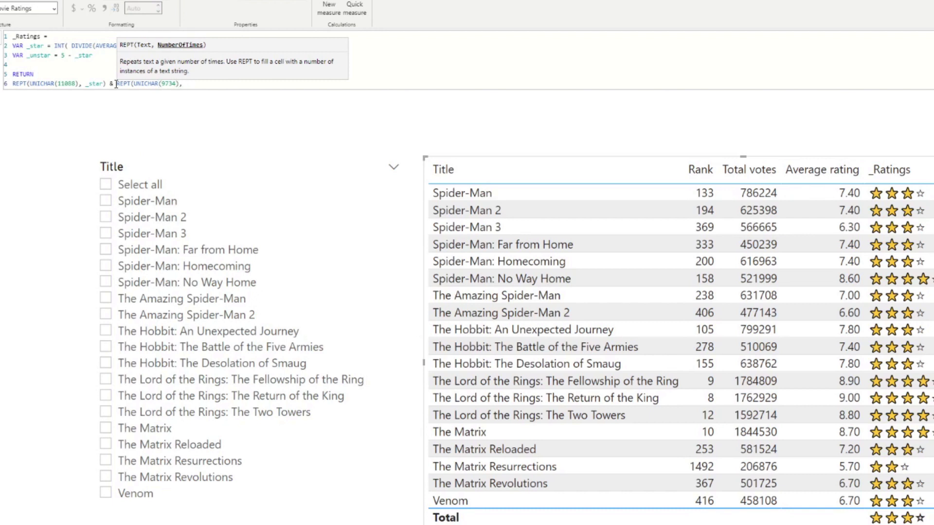
{"action": "type", "text": ", _unstar"}
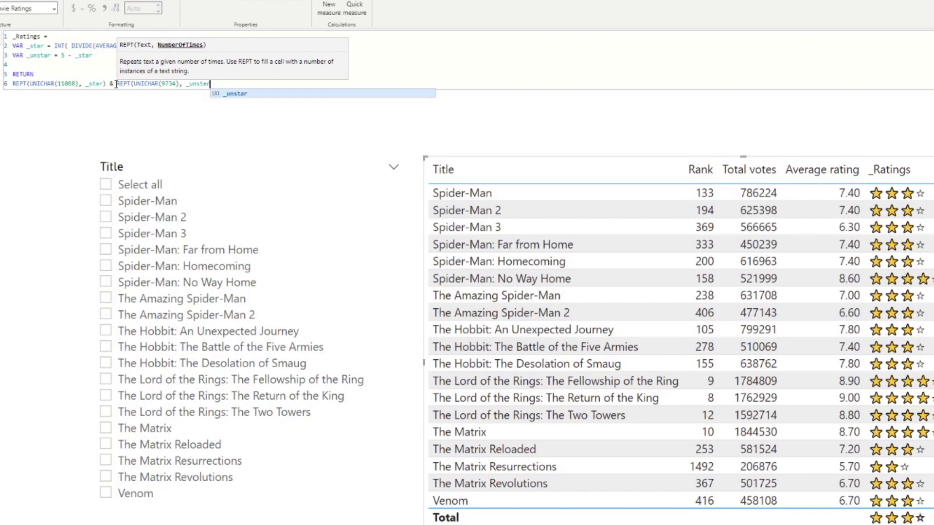
{"action": "type", "text": ")"}
Commit the _Ratings measure so each cell shows filled and hollow stars totalling five.
{"action": "key", "text": "Return"}
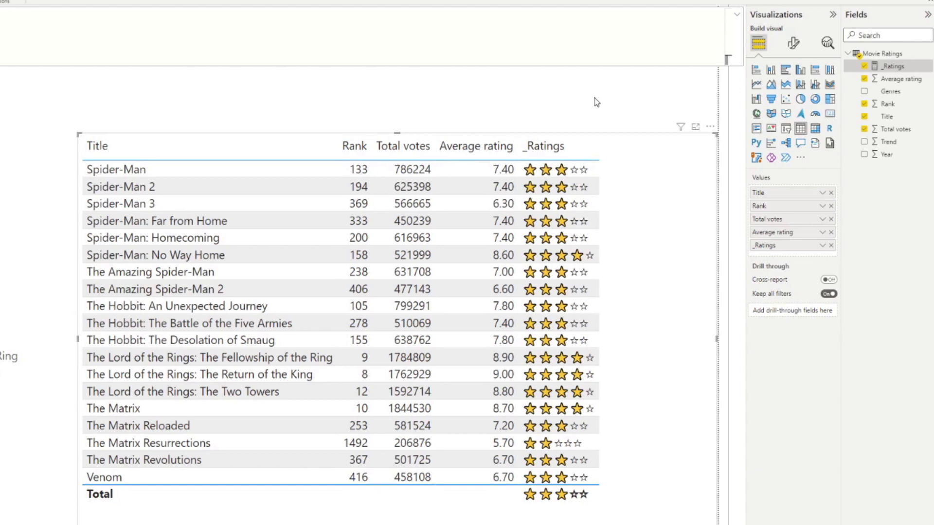
Place _Ratings on the canvas as a Card visual, resized to sit above the movie table.
{"action": "left_click", "coordinate": [594, 98]}
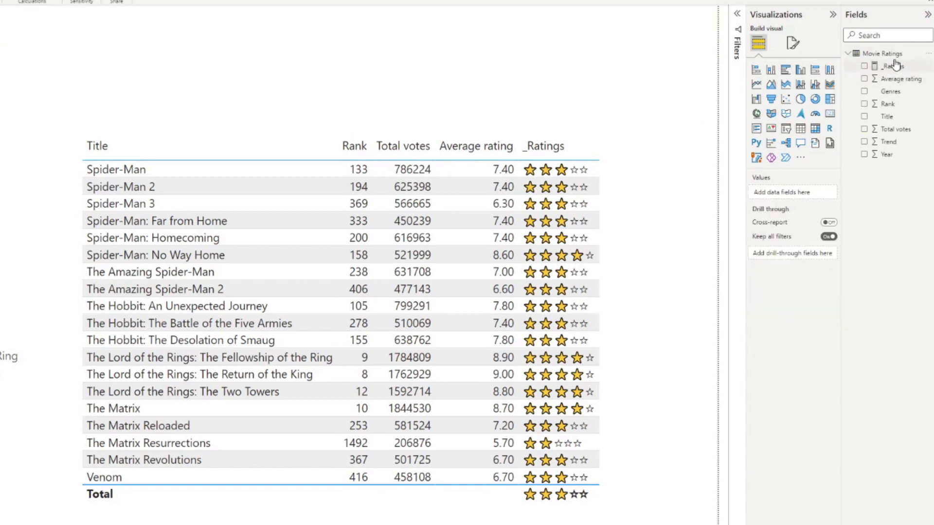
{"action": "left_click_drag", "start_coordinate": [897, 62], "coordinate": [368, 53]}
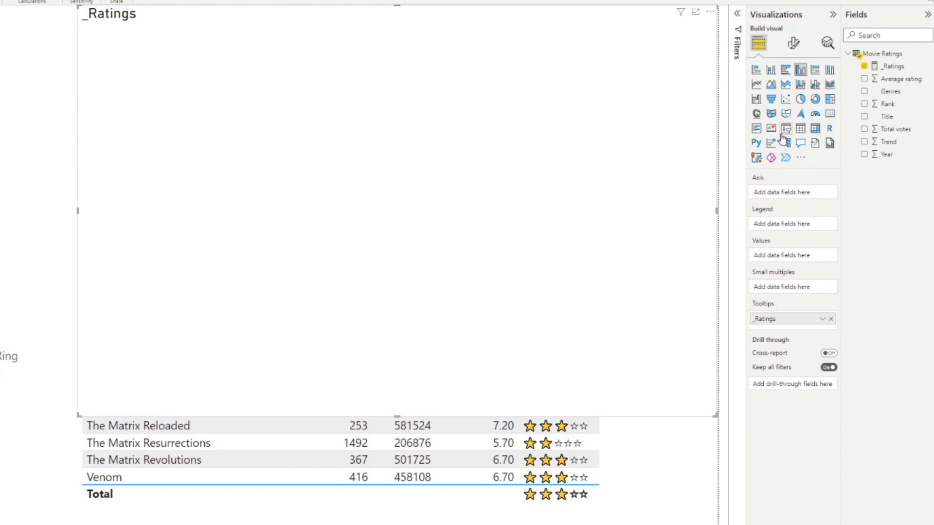
{"action": "left_click", "coordinate": [830, 115]}
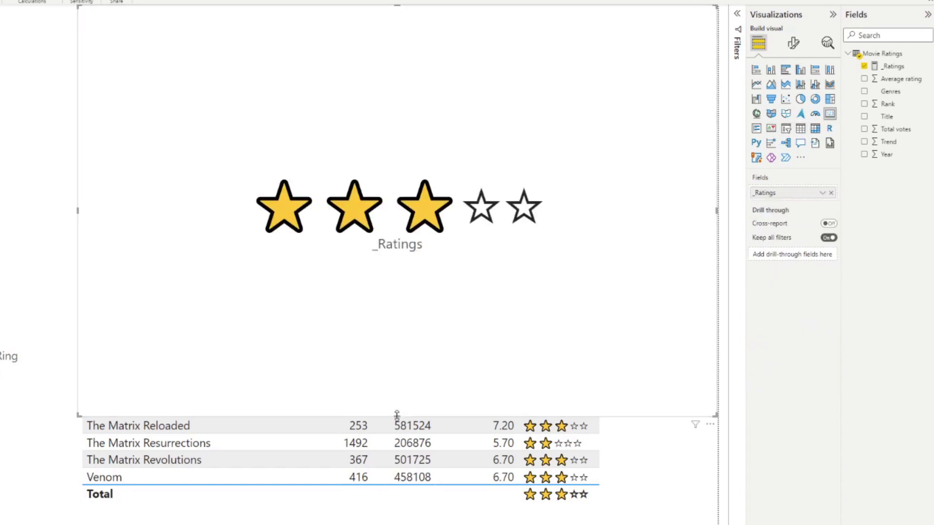
{"action": "left_click_drag", "start_coordinate": [398, 414], "coordinate": [438, 96]}
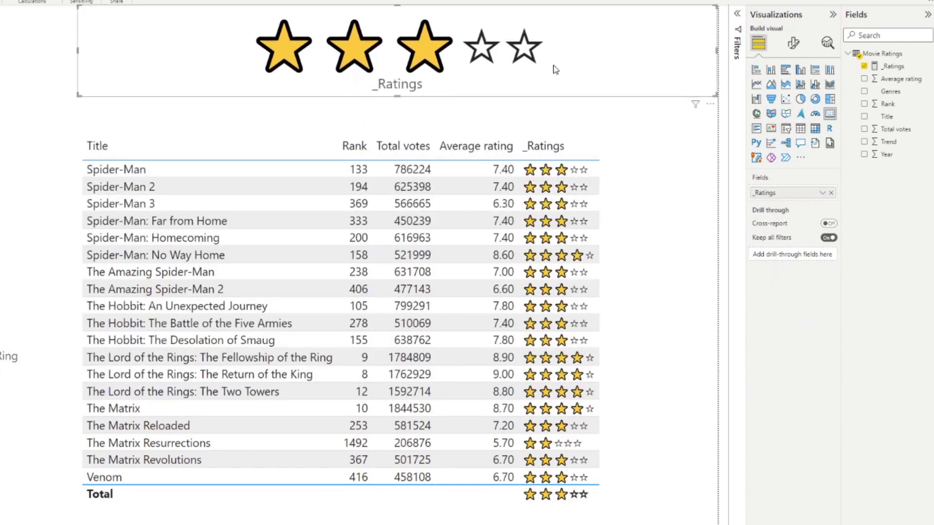
{"action": "left_click_drag", "start_coordinate": [717, 57], "coordinate": [607, 64]}
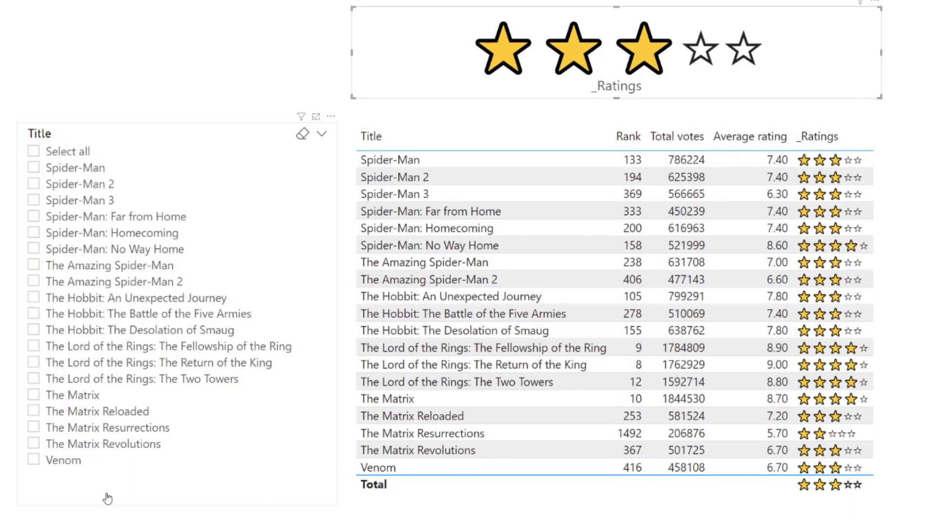
Tick The Matrix, Reloaded, Resurrections, Revolutions and Venom in the Title slicer.
{"action": "left_click", "coordinate": [82, 397]}
{"action": "left_click", "coordinate": [83, 413]}
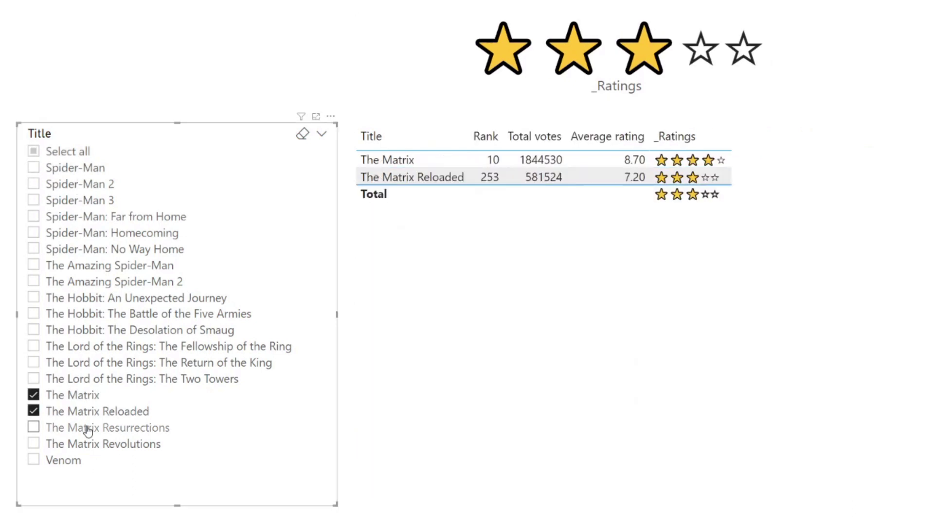
{"action": "left_click", "coordinate": [84, 429]}
{"action": "left_click", "coordinate": [83, 445]}
{"action": "left_click", "coordinate": [63, 461]}
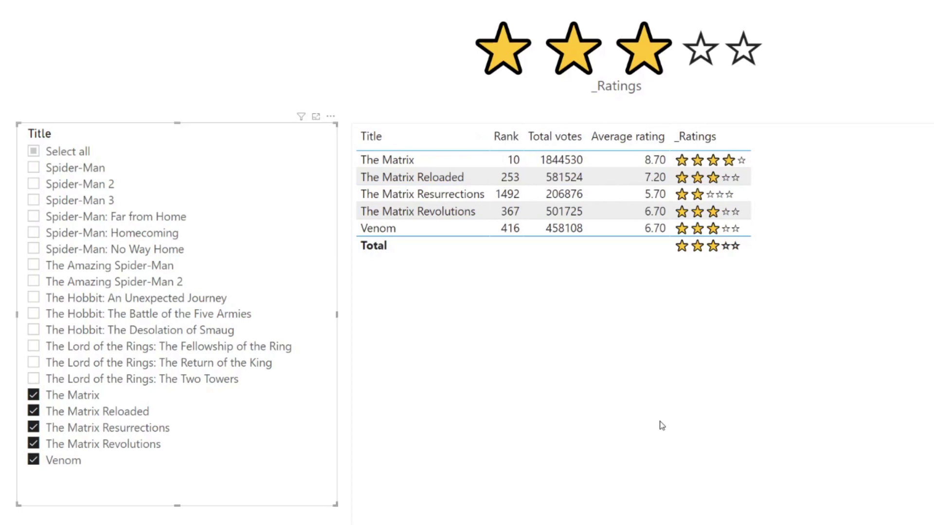